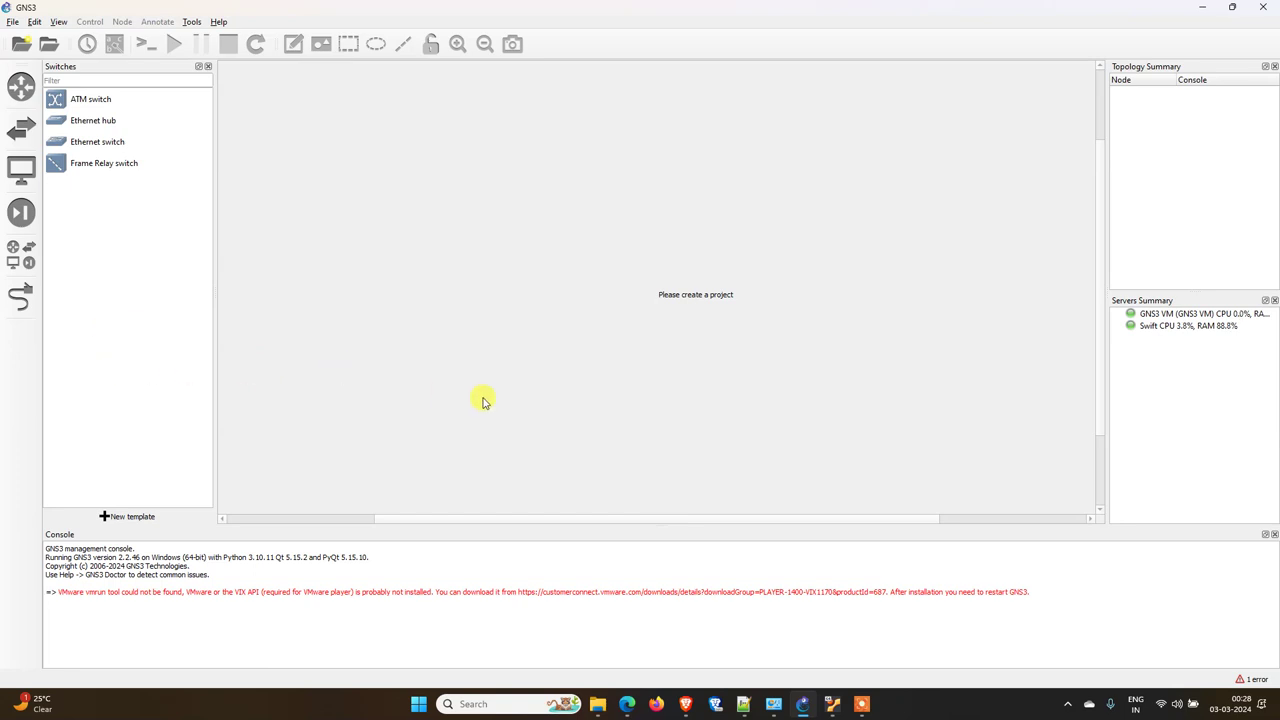
Review the GNS3 VM page of the preferences, including virtualization engine, vCPUs and RAM, and close the dialog
click(13, 21)
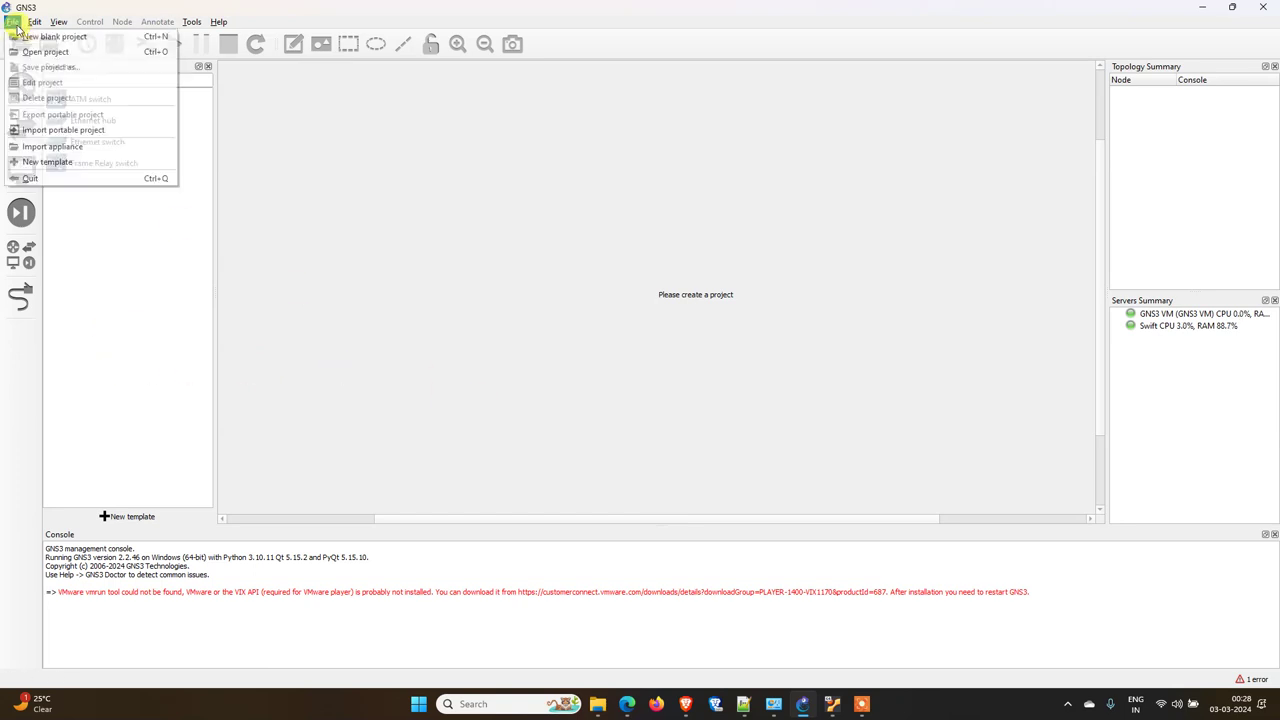
click(34, 21)
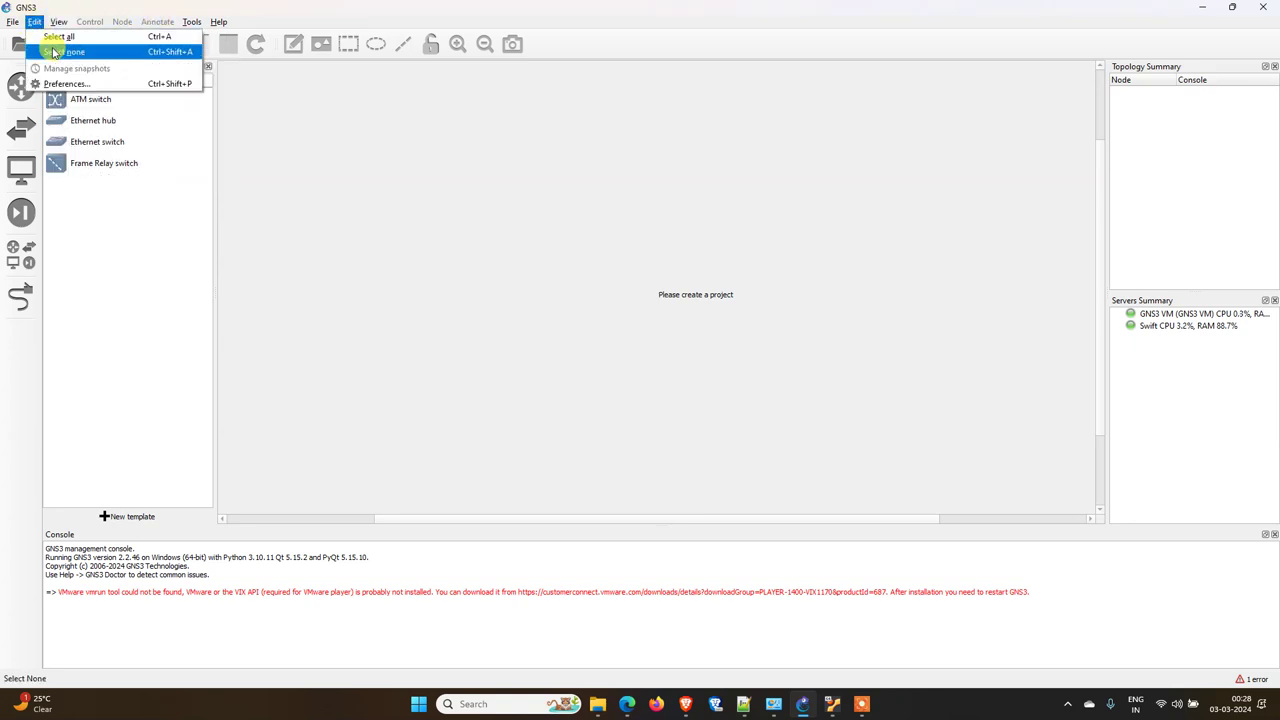
click(73, 85)
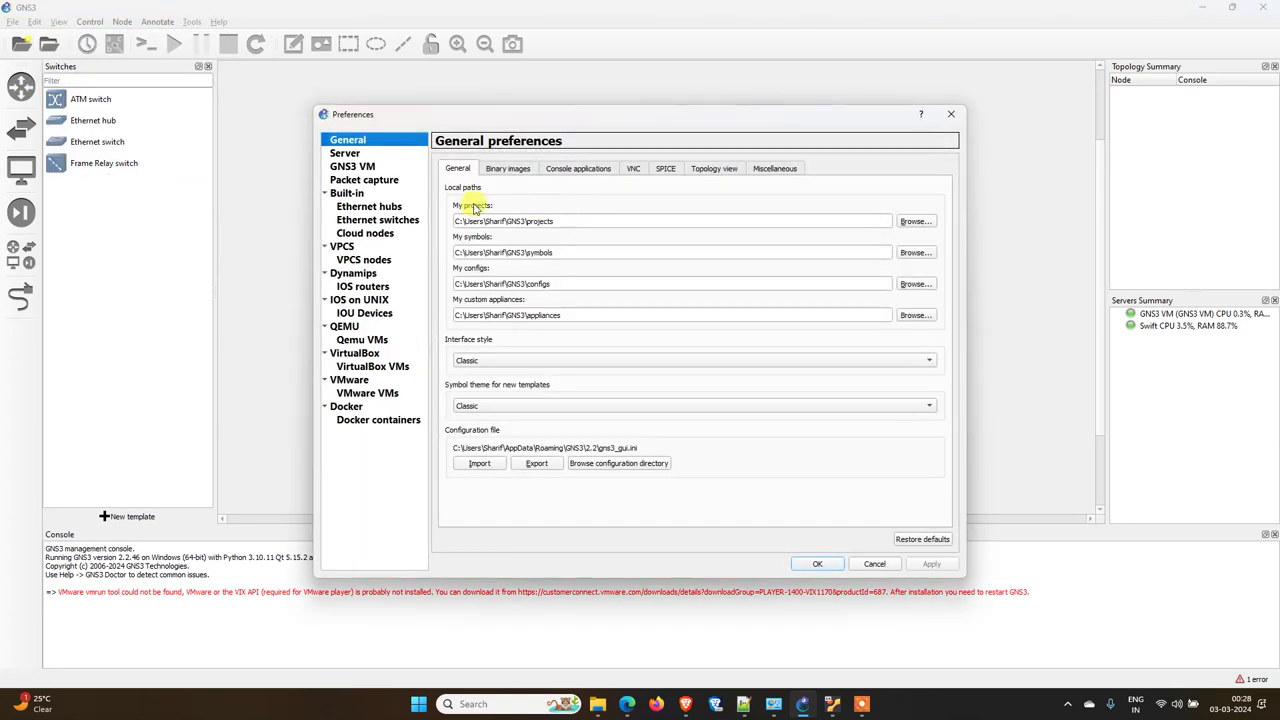
click(352, 167)
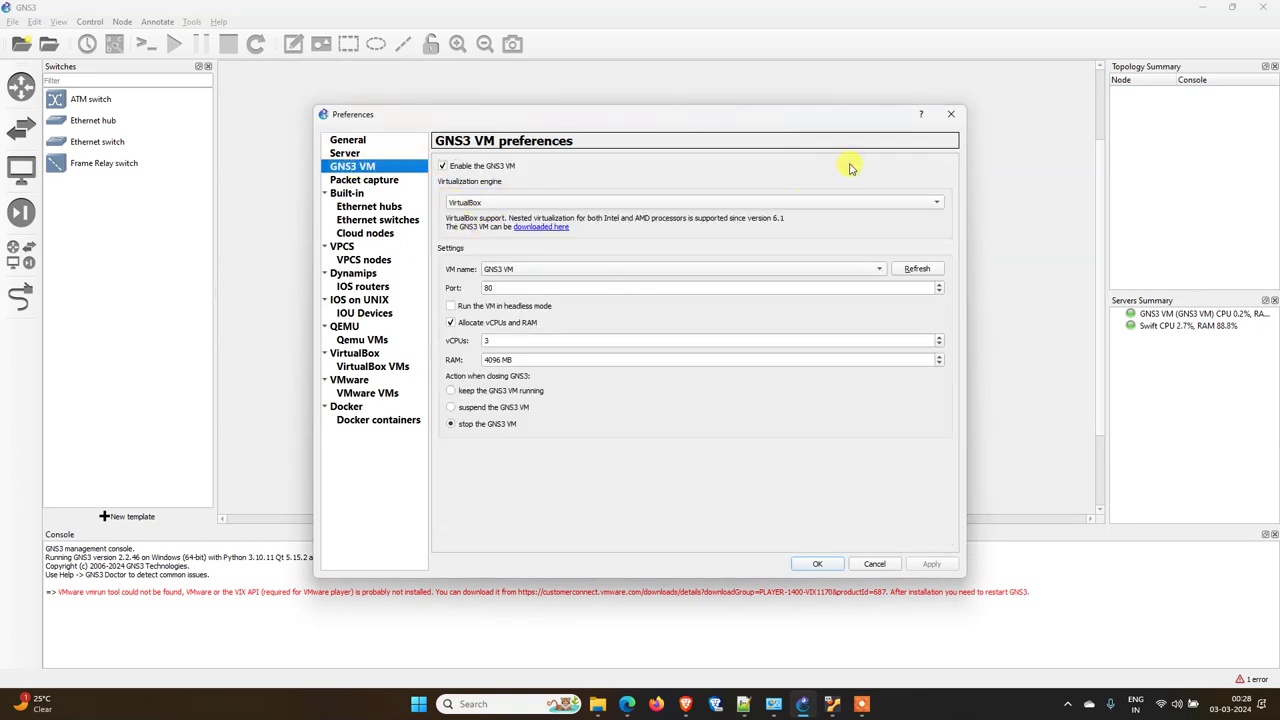
click(950, 116)
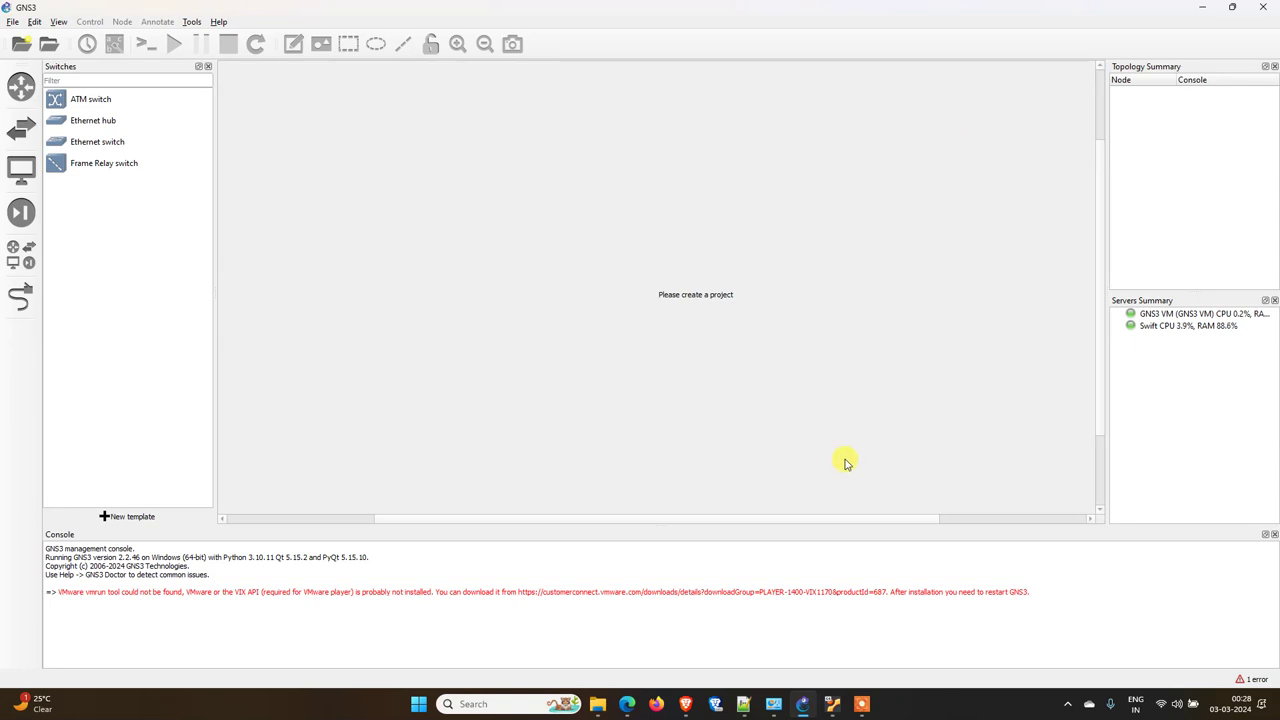
Search Windows for WinSCP and launch it
key(super)
text(win)
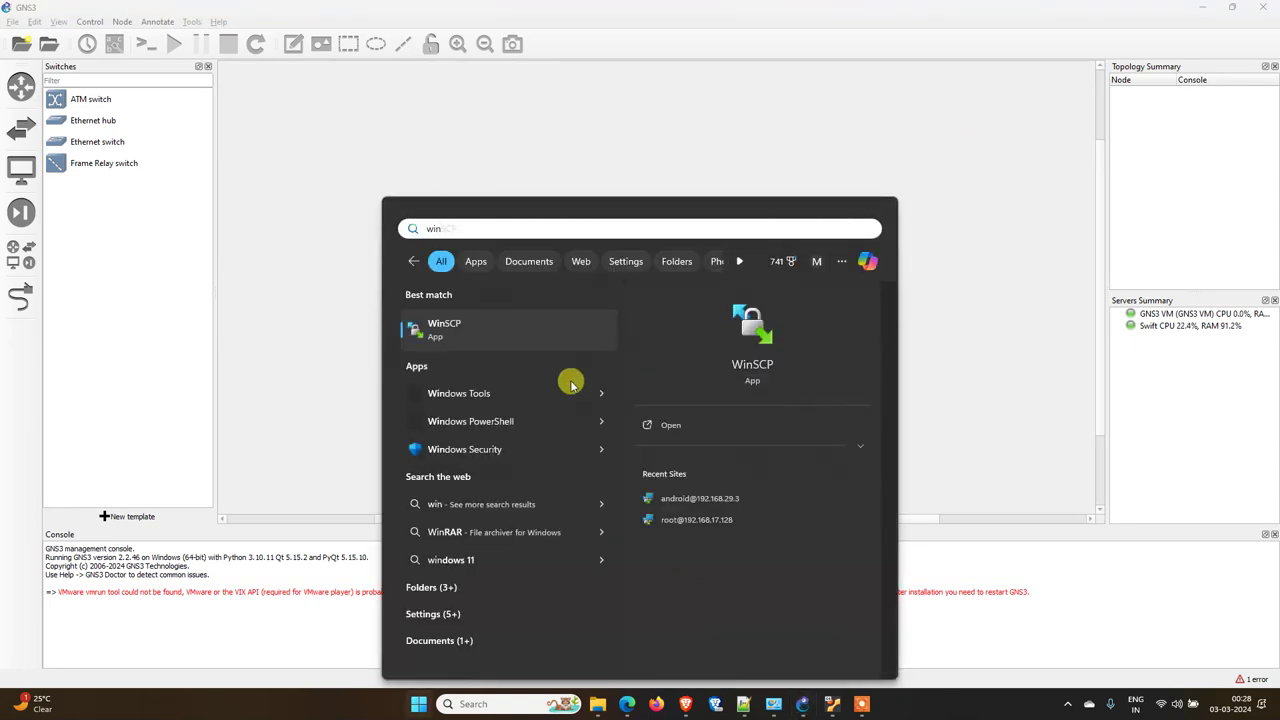
click(463, 330)
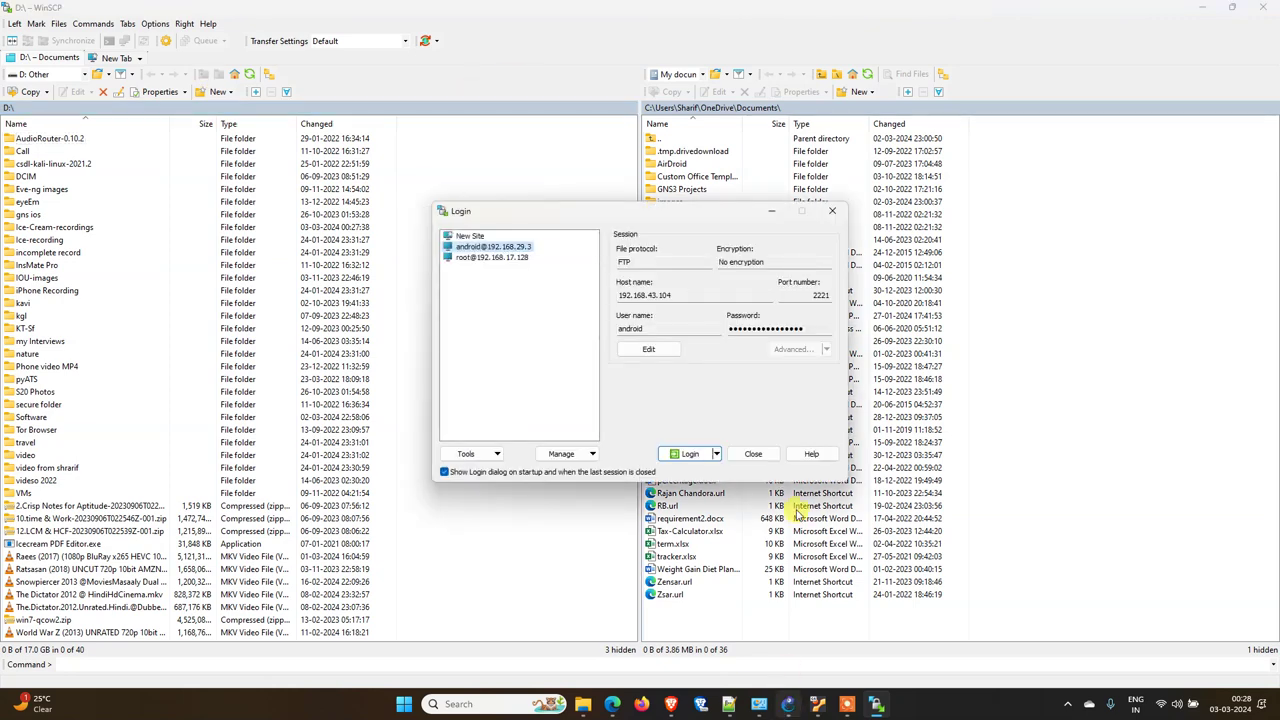
Check the GNS3 VM's IP address and SSH login details in VirtualBox, and return to the WinSCP login form
click(875, 707)
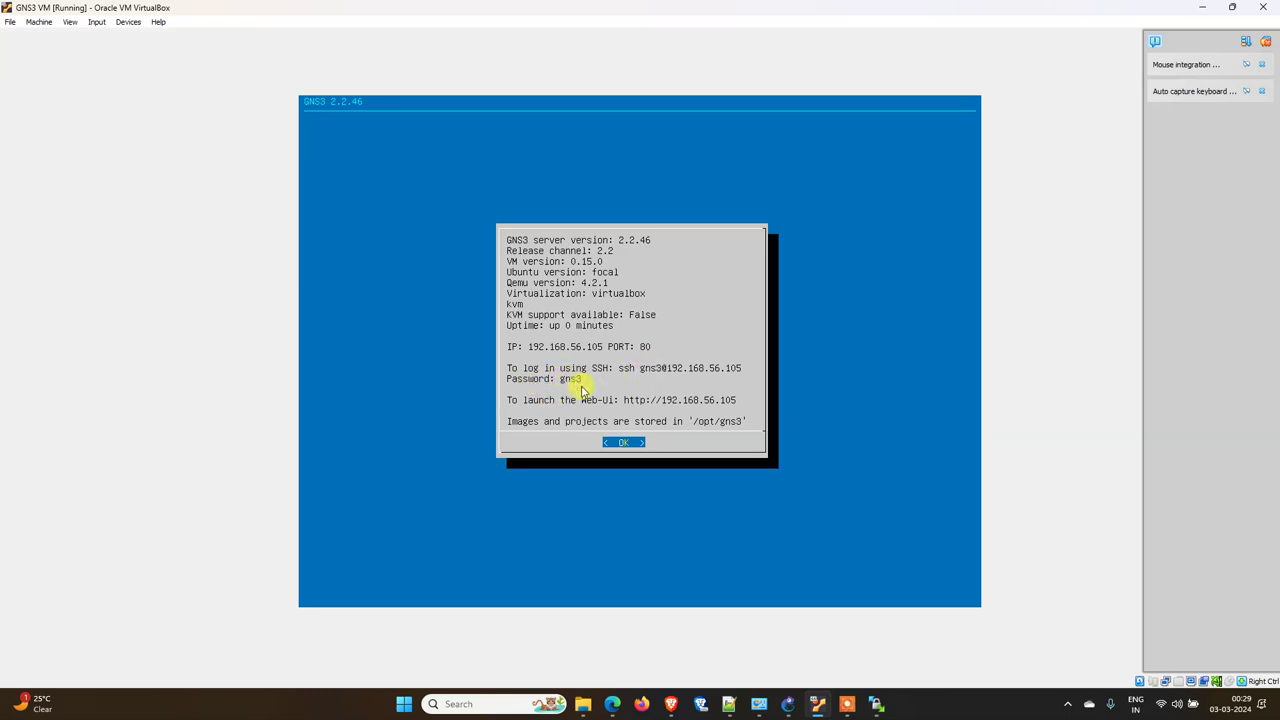
click(871, 705)
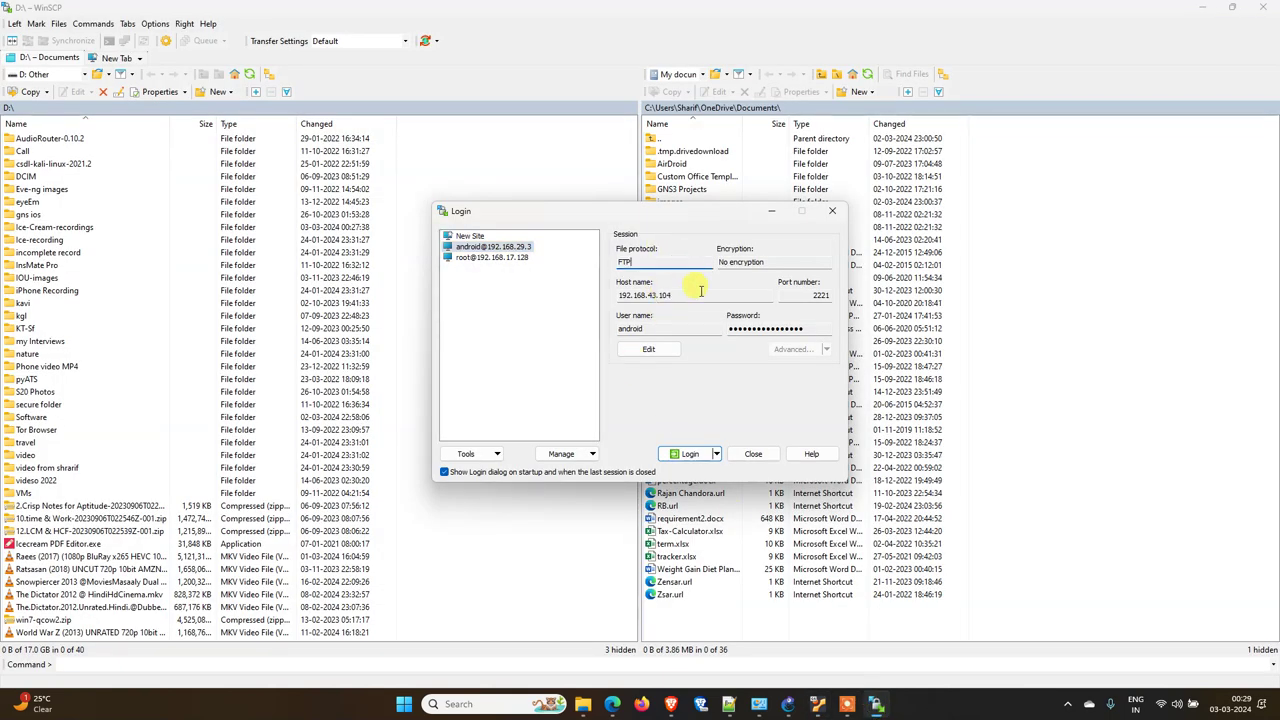
click(701, 293)
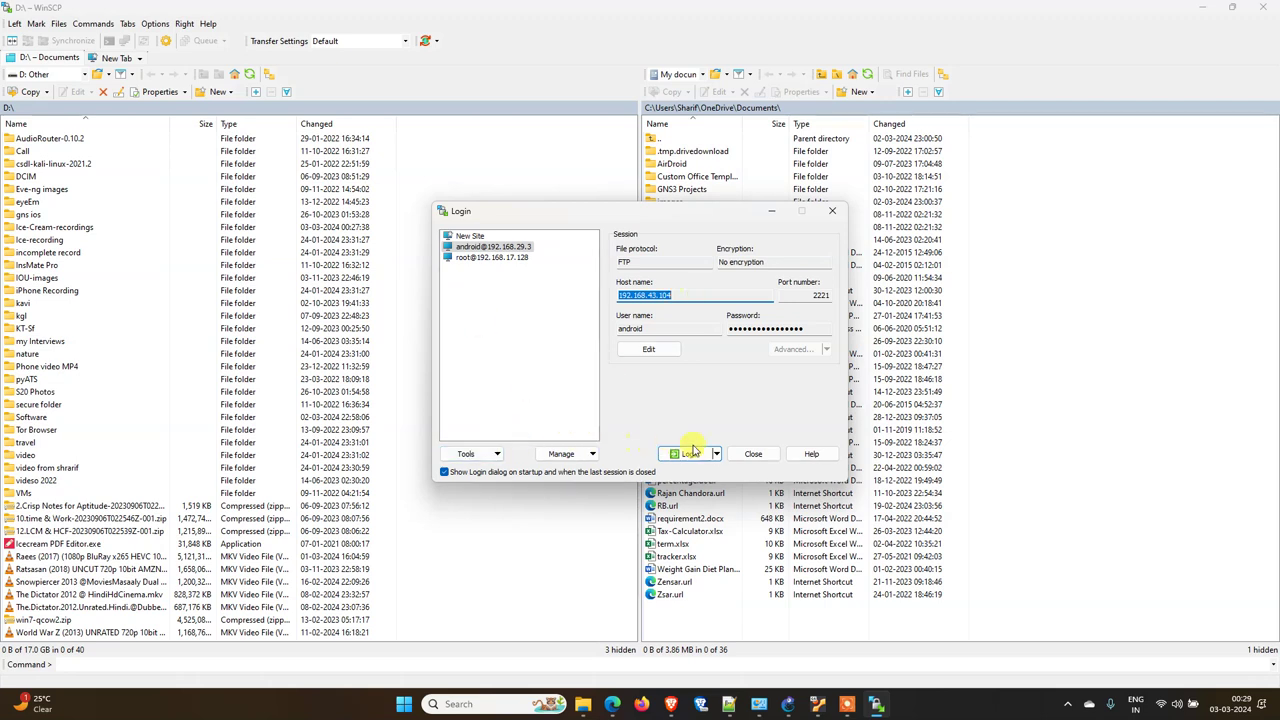
click(663, 261)
click(690, 294)
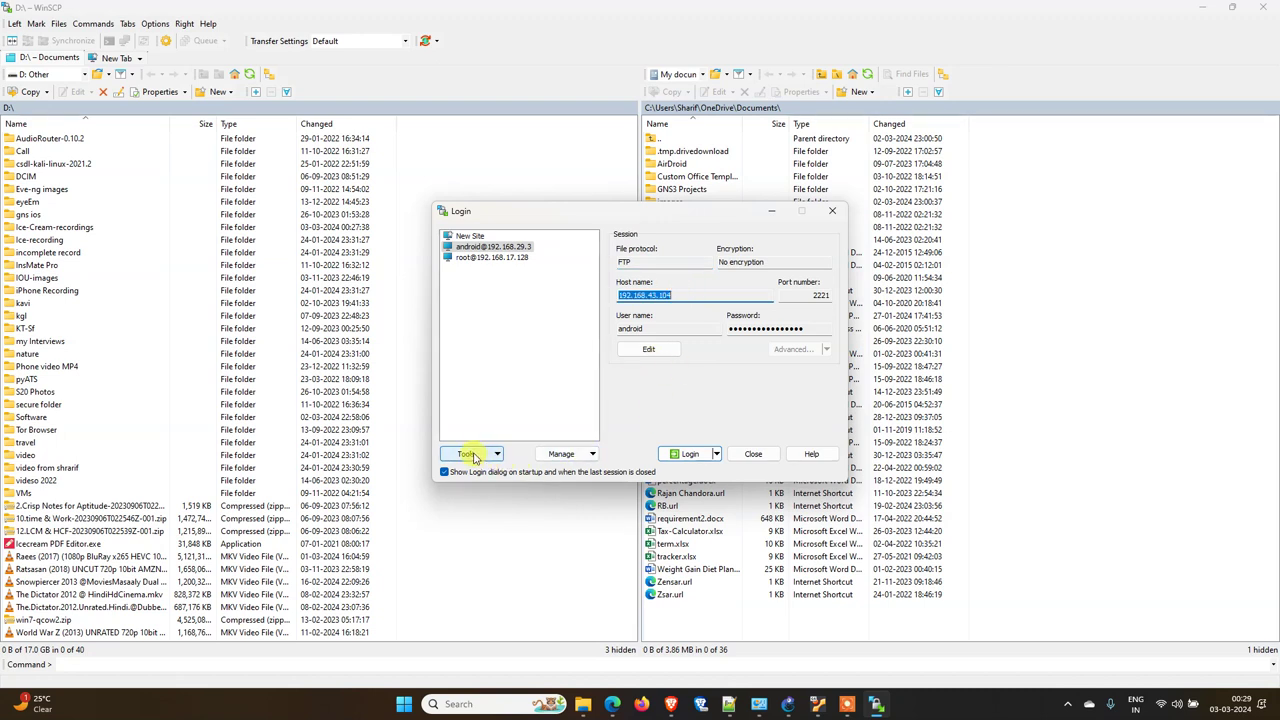
Start a new site in the WinSCP login form and recheck the connection details in the VirtualBox console
click(468, 236)
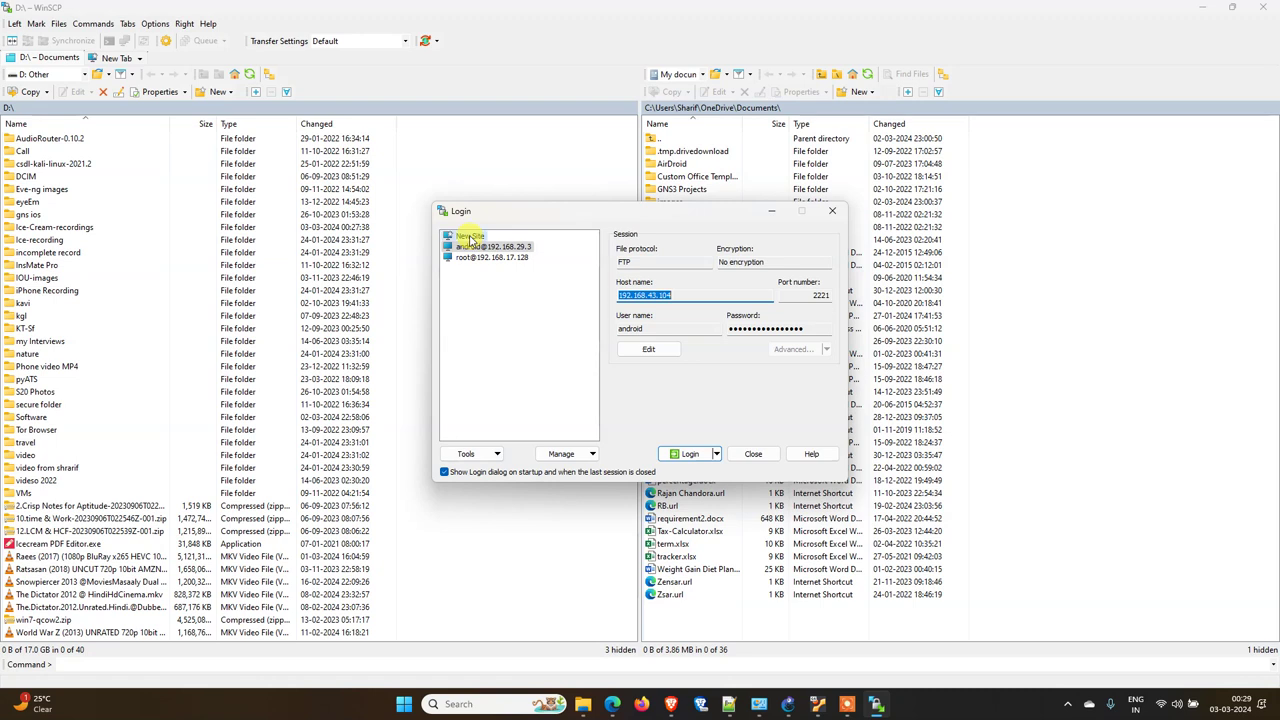
click(656, 262)
click(656, 262)
click(650, 295)
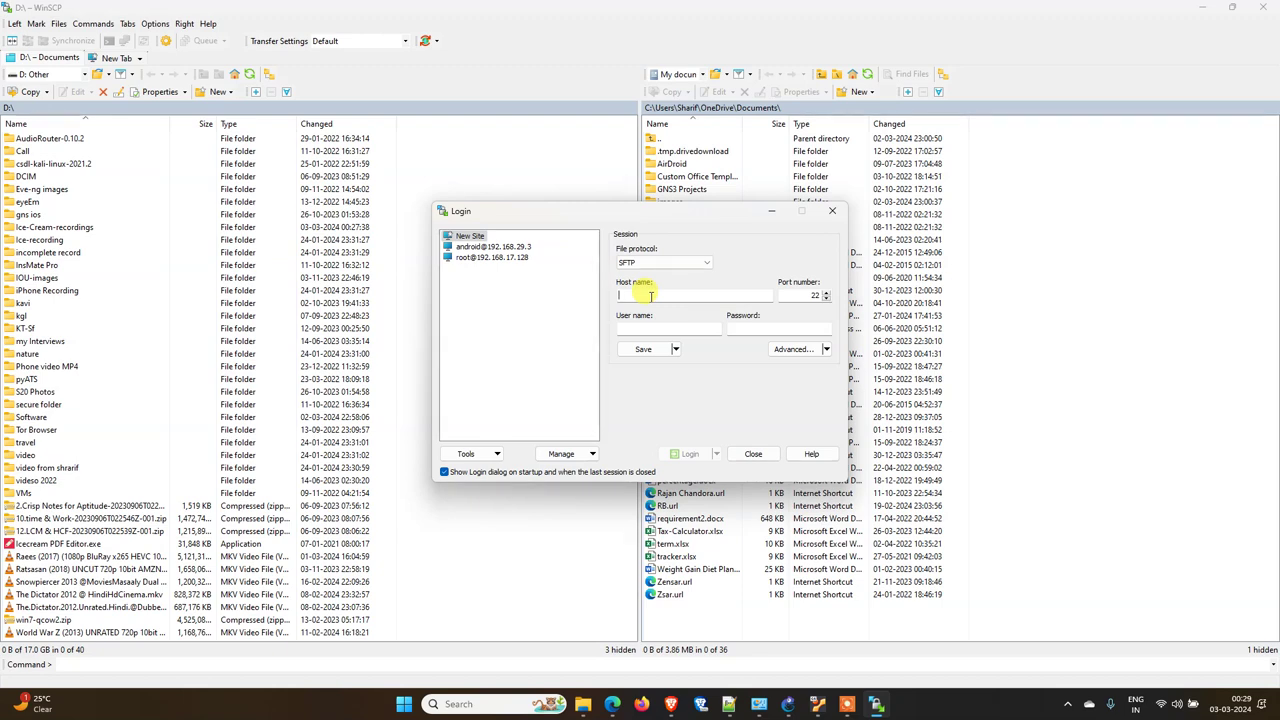
click(820, 707)
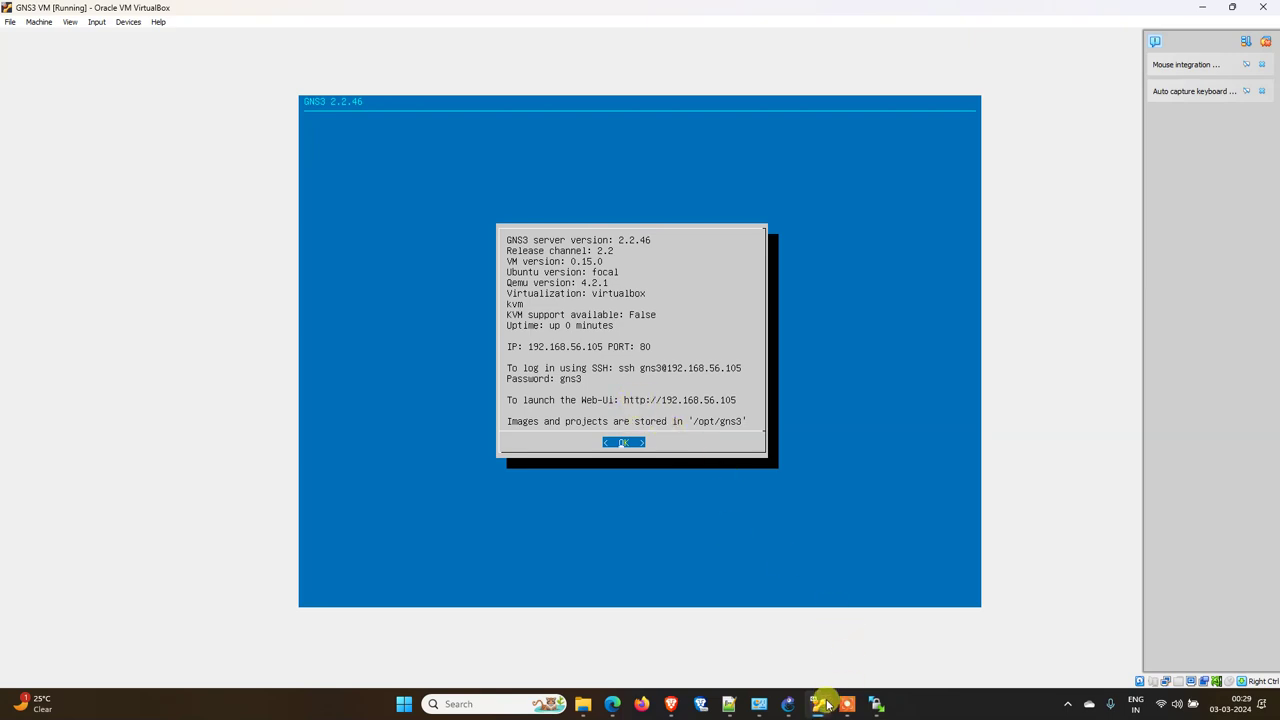
click(876, 707)
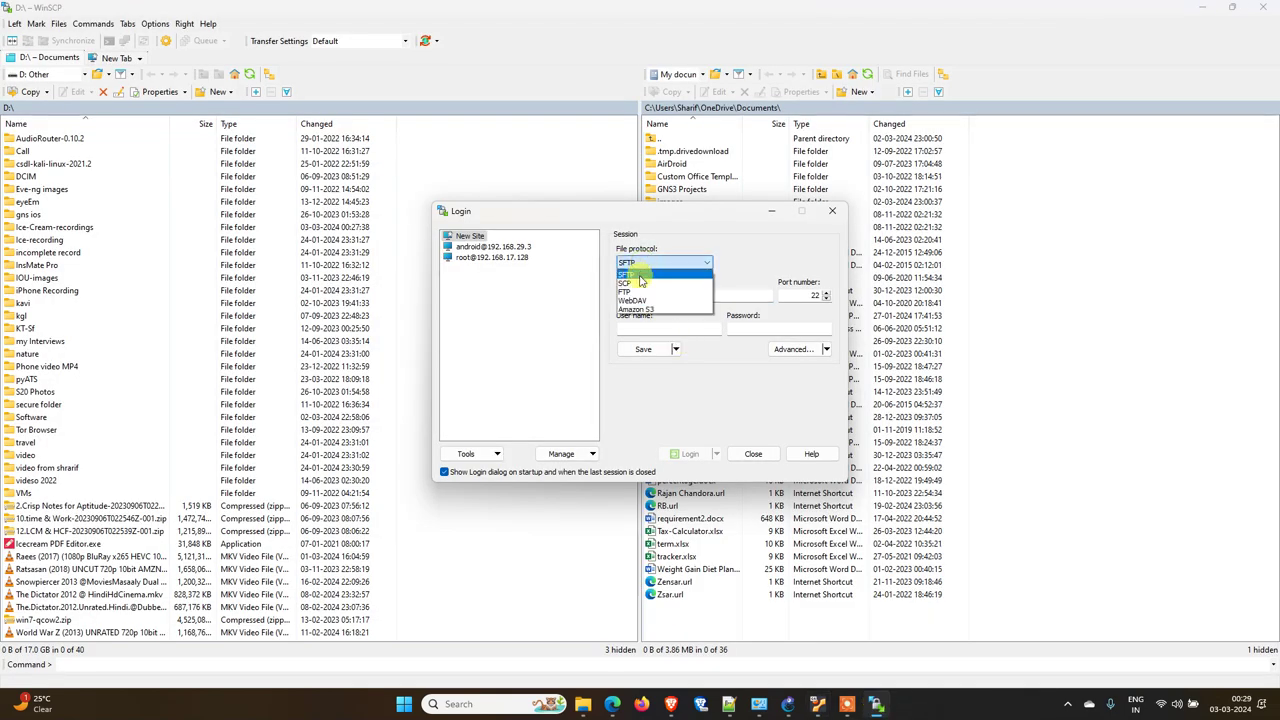
Fill in the new site with FTP, host 192.168.56.105, user name gns3 and the account password, and try to log in
click(629, 291)
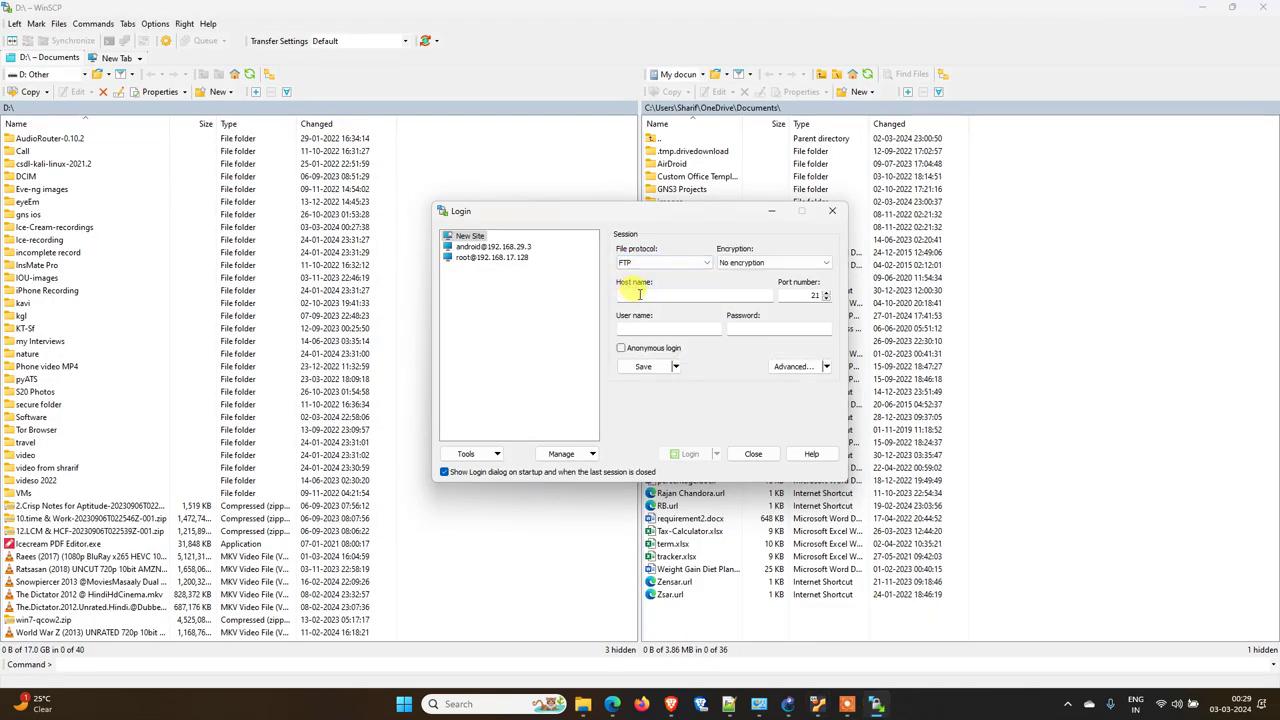
click(640, 294)
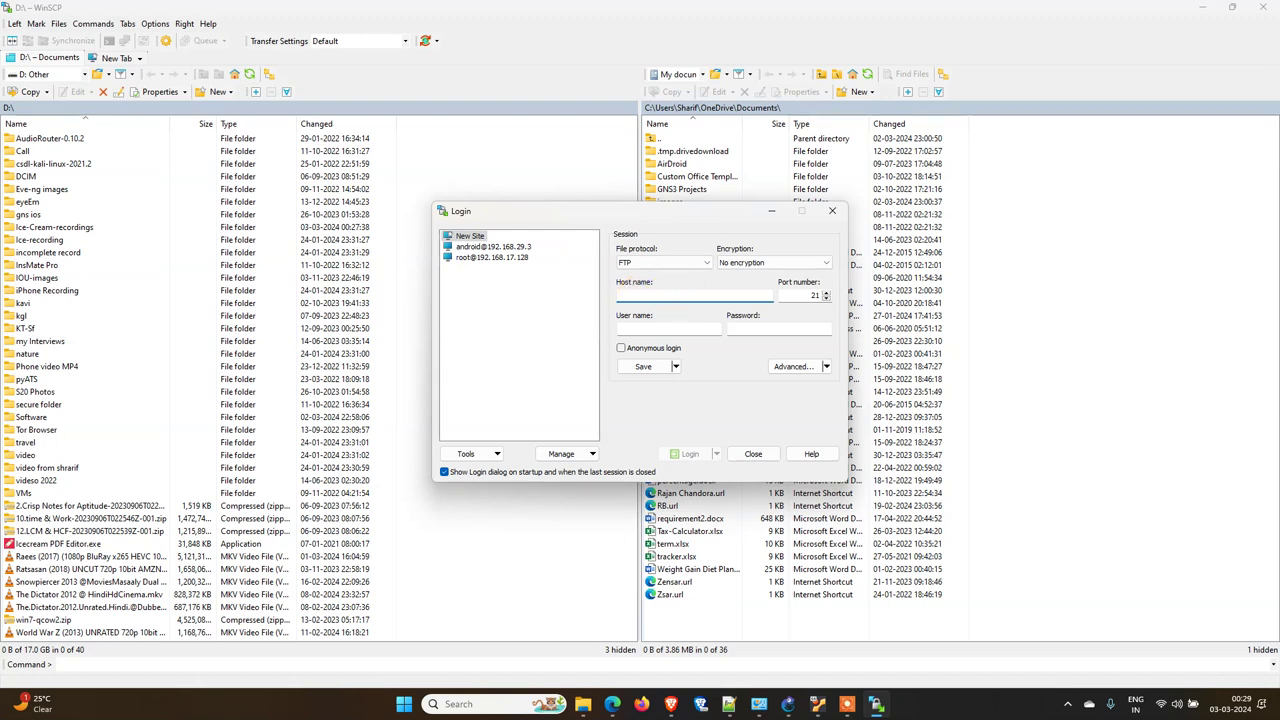
text(192.168.5)
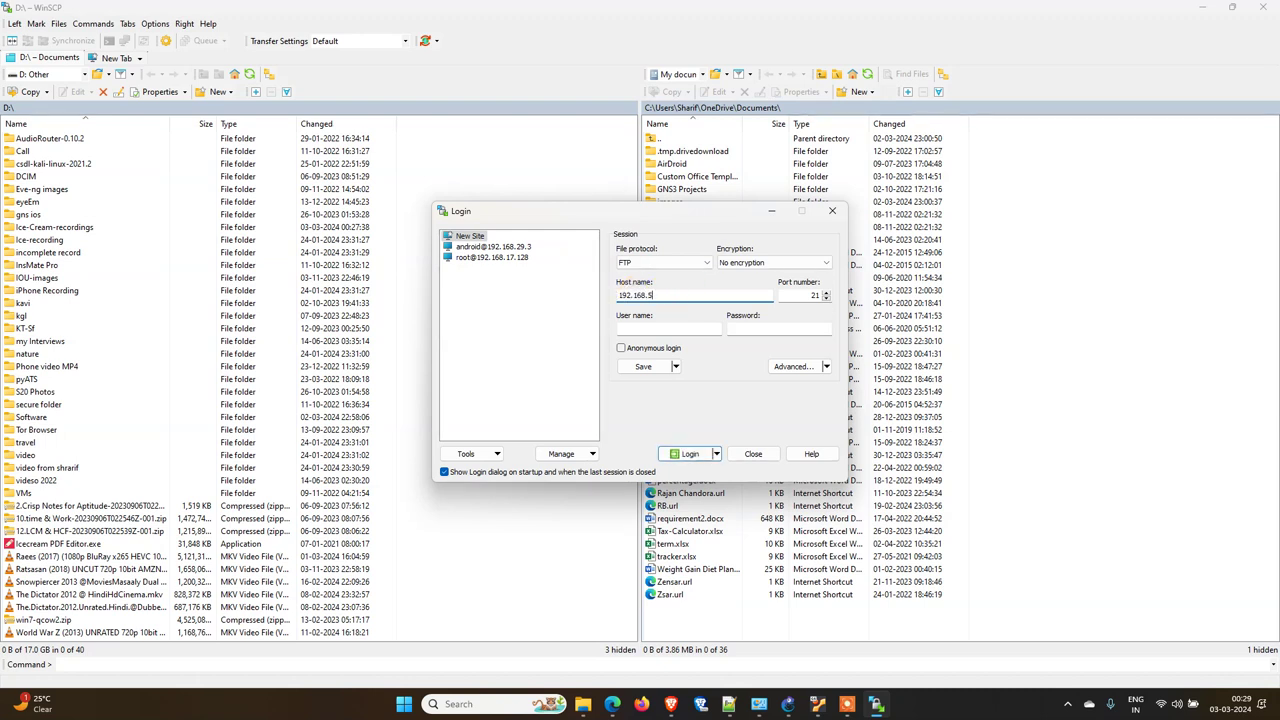
text(6.105)
click(672, 328)
text(gns3)
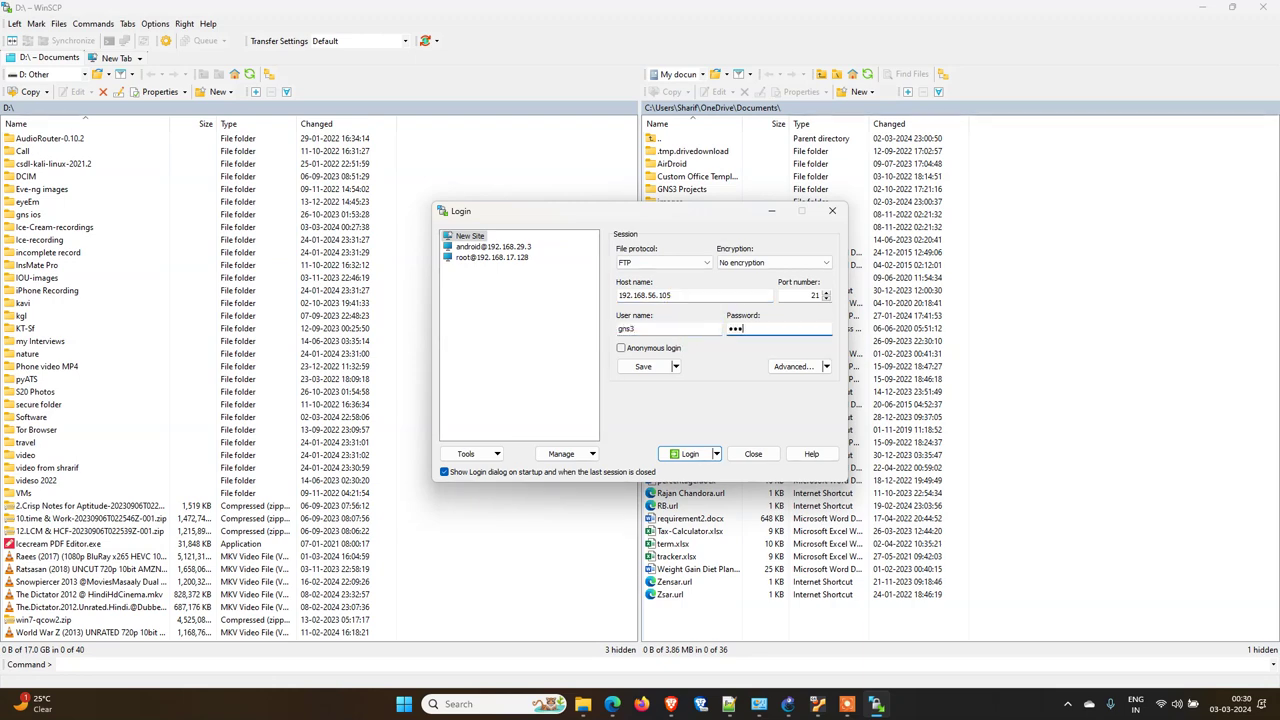
key(Return)
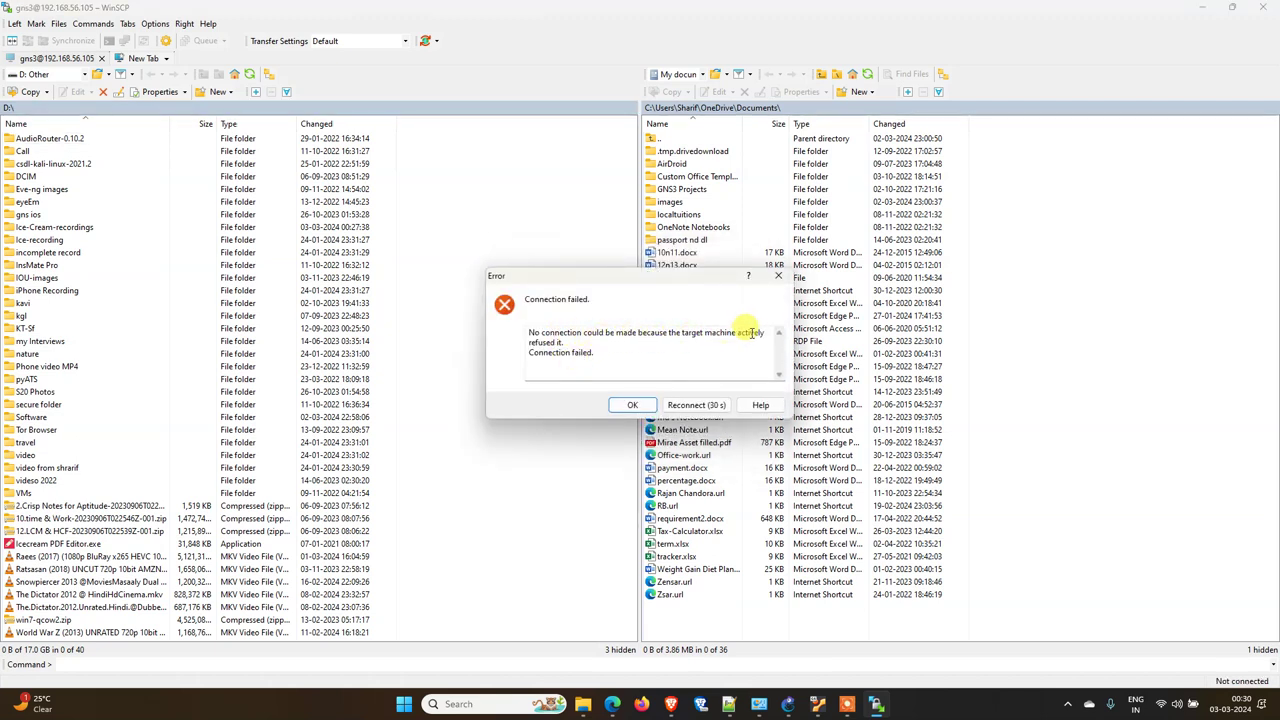
click(625, 405)
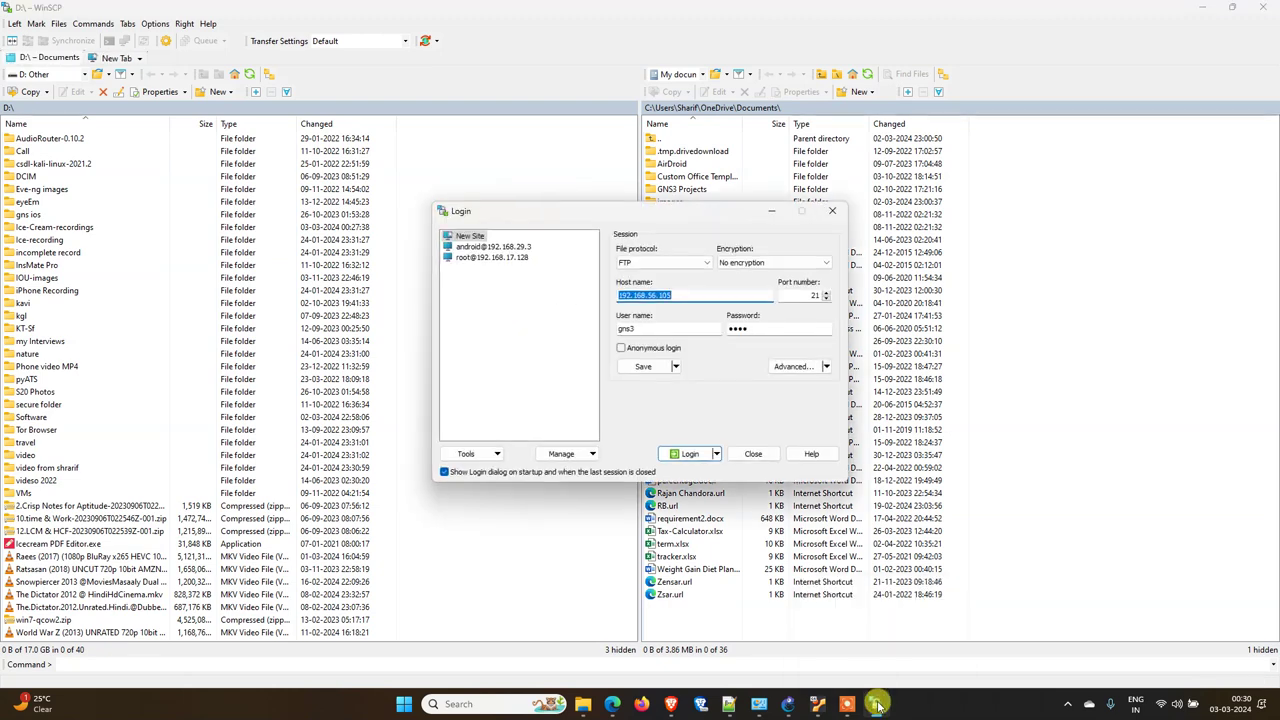
Recheck the VM's login details, change the site's file protocol to SFTP, and log in, accepting the server's host key
click(818, 704)
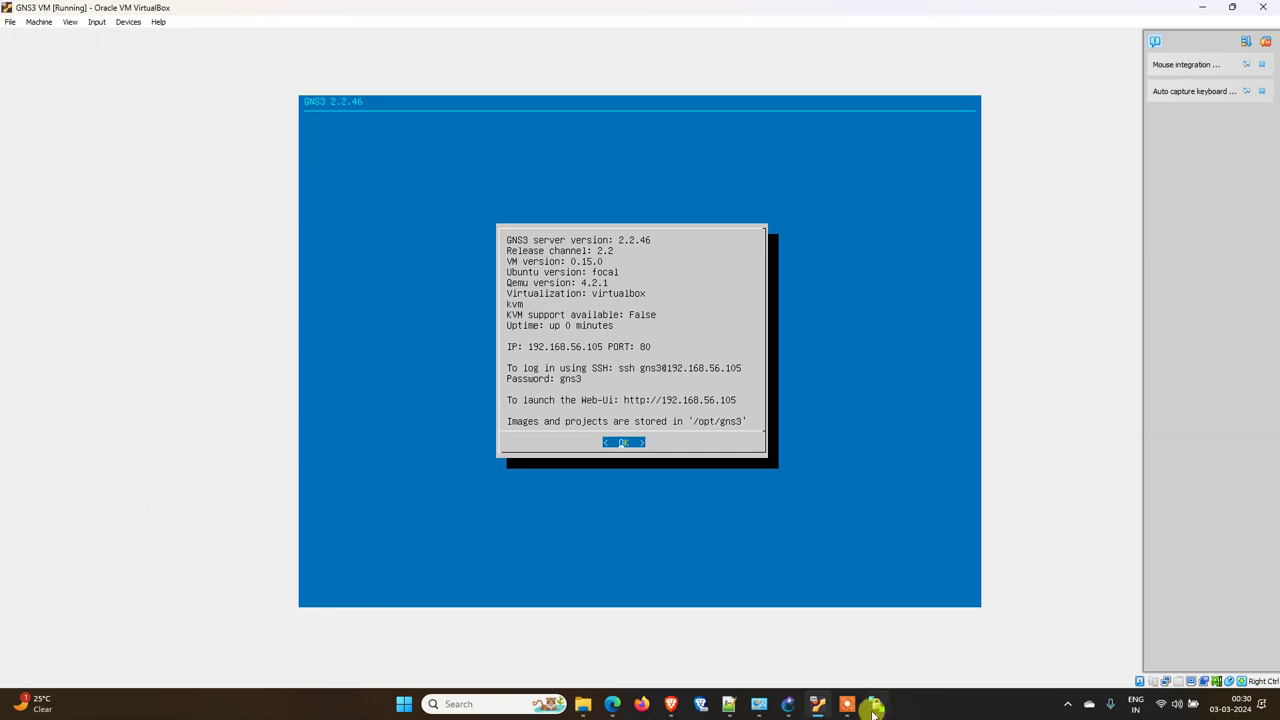
mouse_move(820, 706)
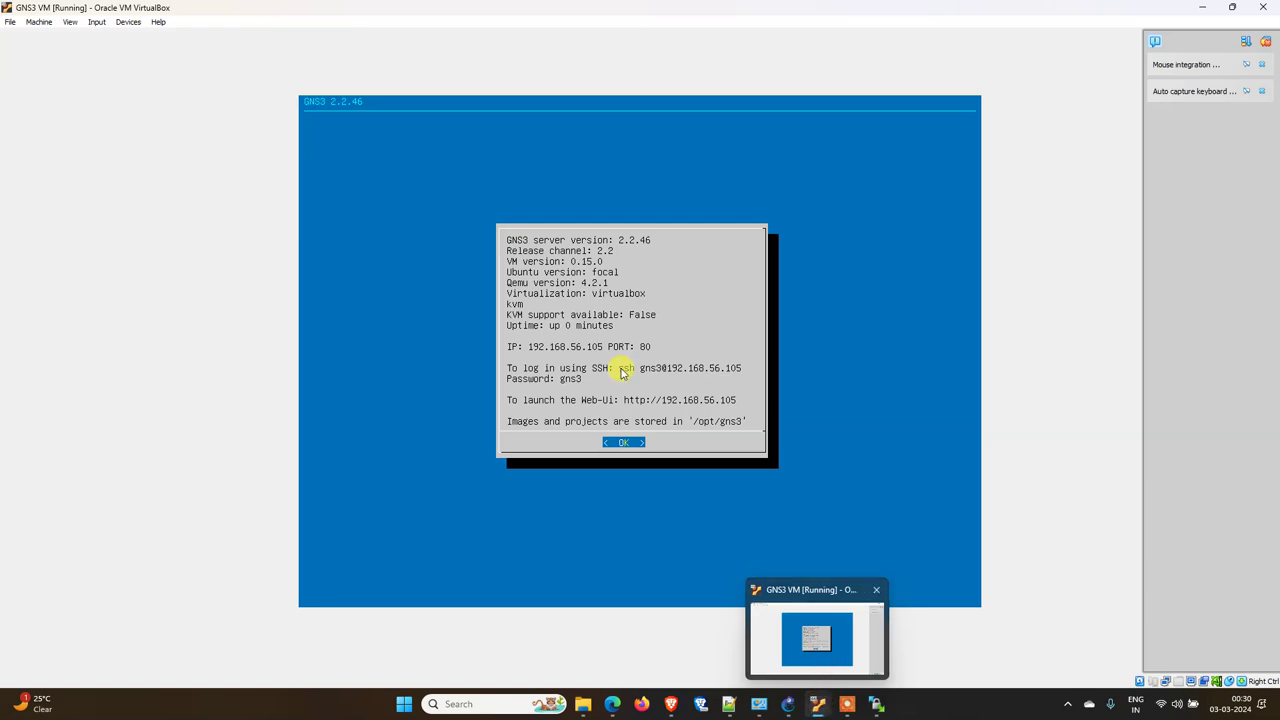
click(876, 704)
click(655, 264)
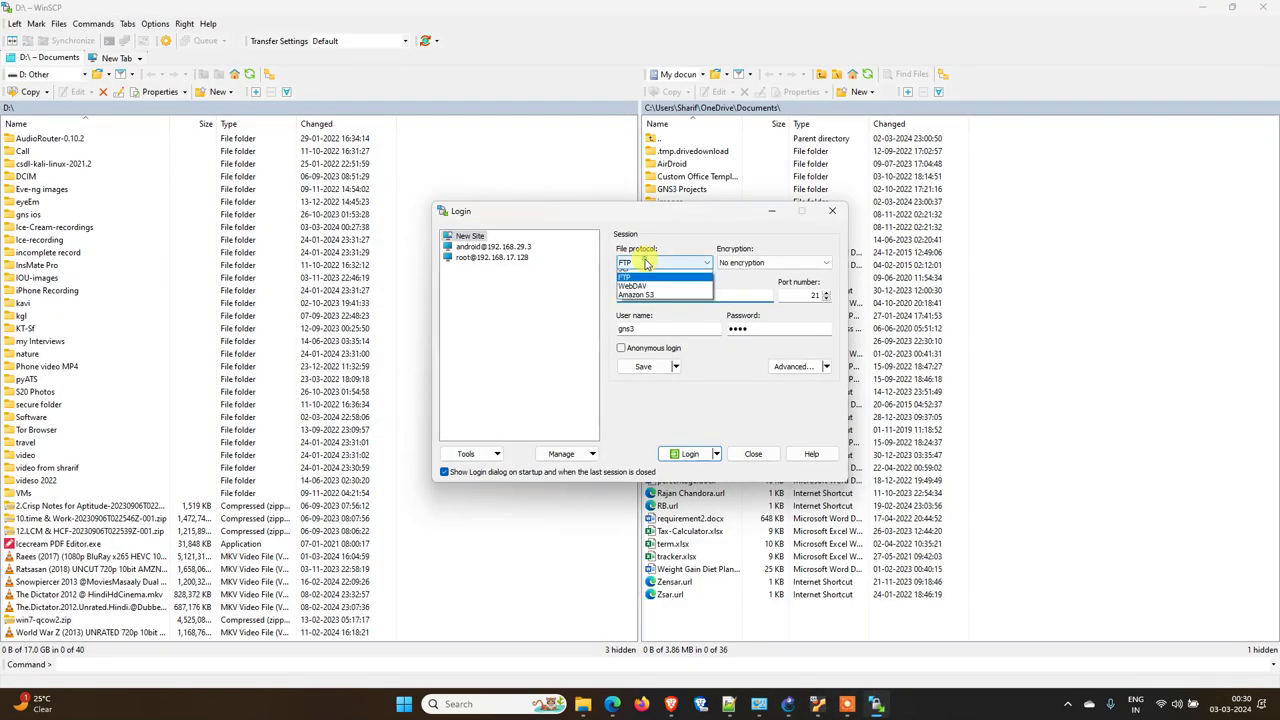
click(631, 274)
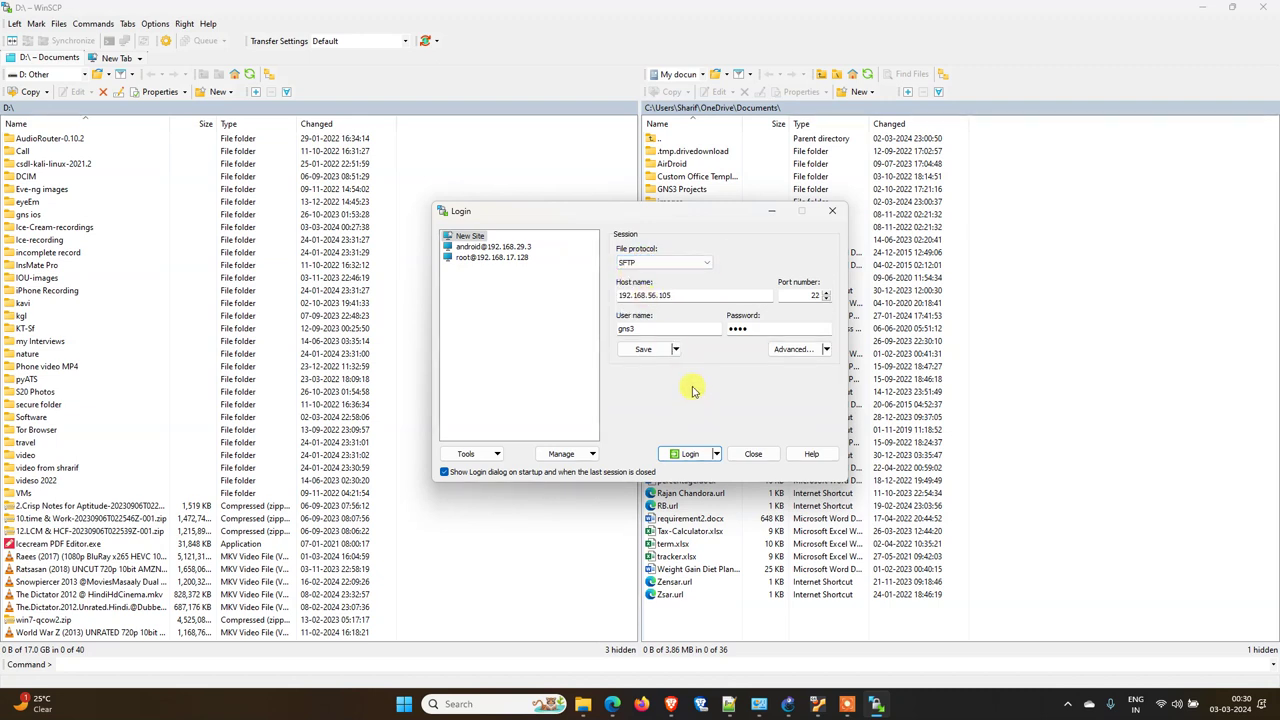
click(689, 455)
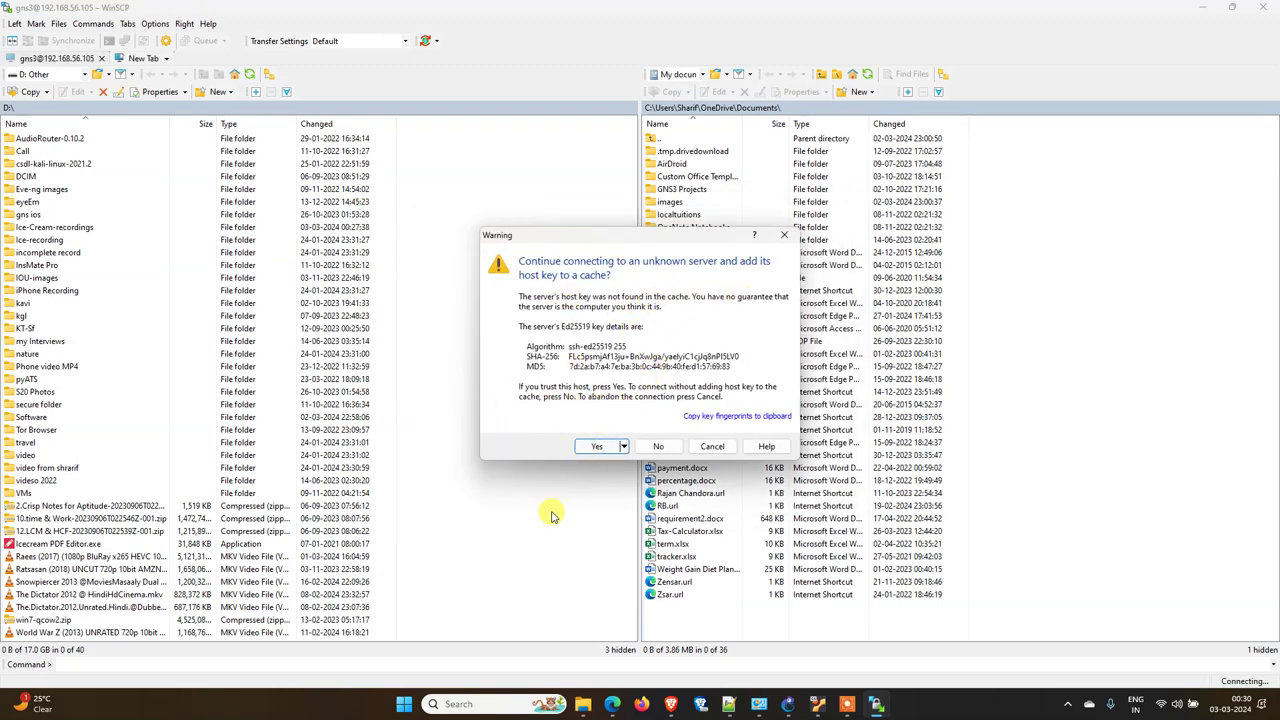
click(594, 446)
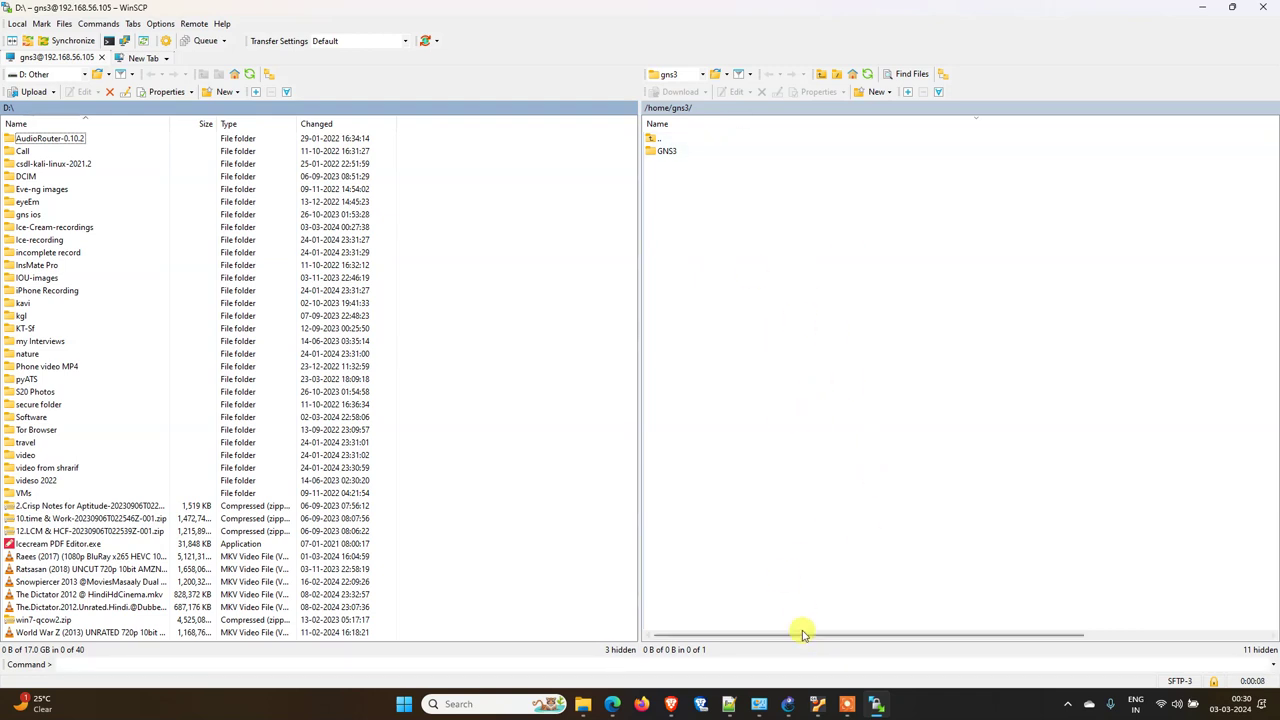
Open the images folder under Documents in File Explorer, copy its path, and return to WinSCP
click(818, 706)
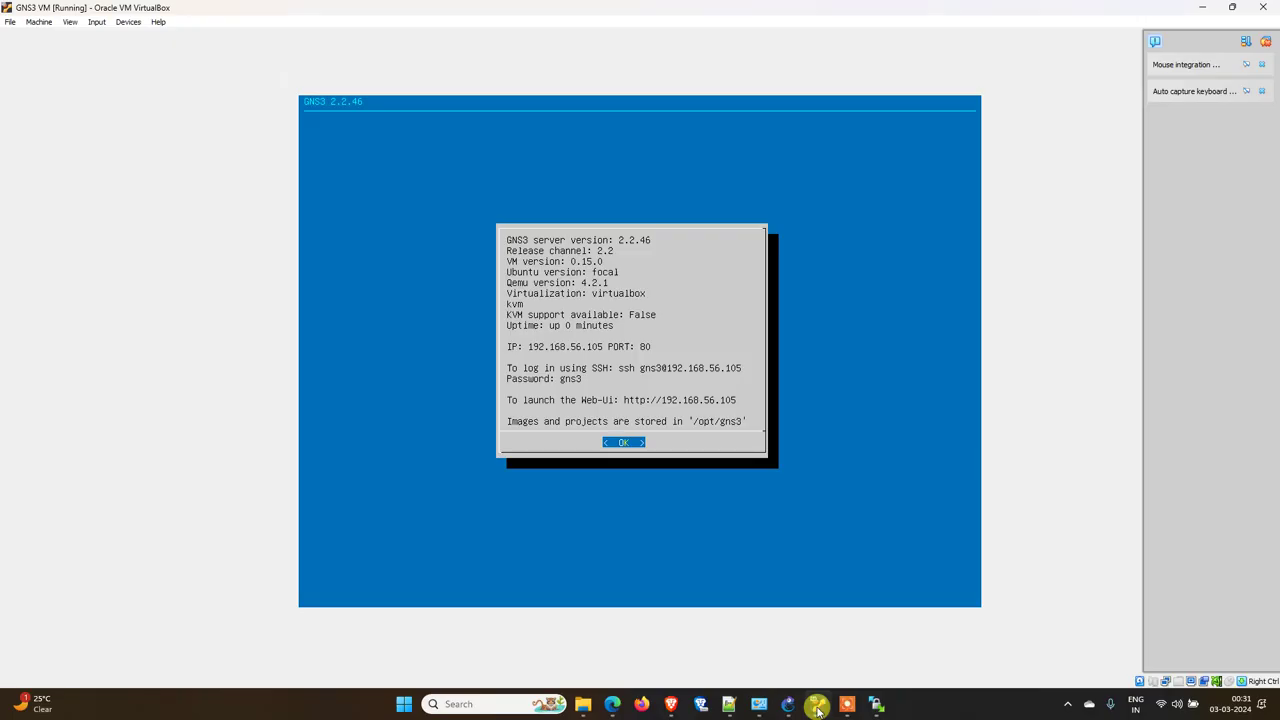
click(818, 706)
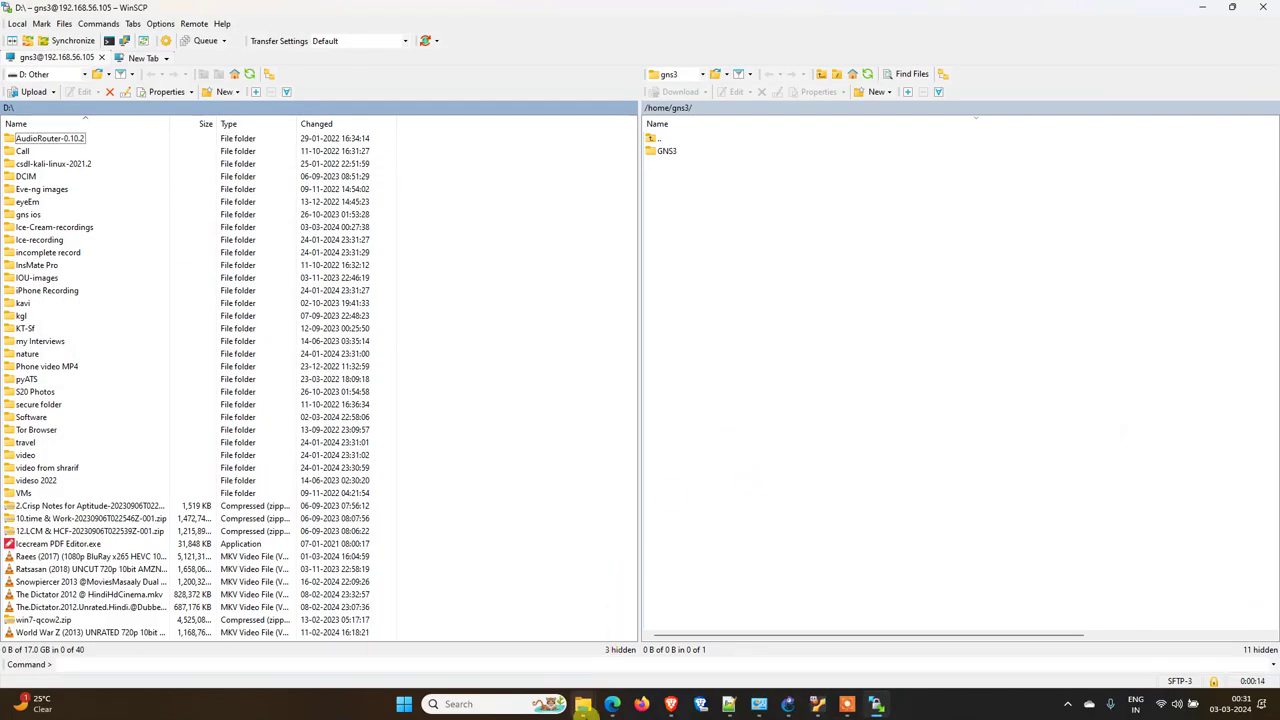
mouse_move(583, 706)
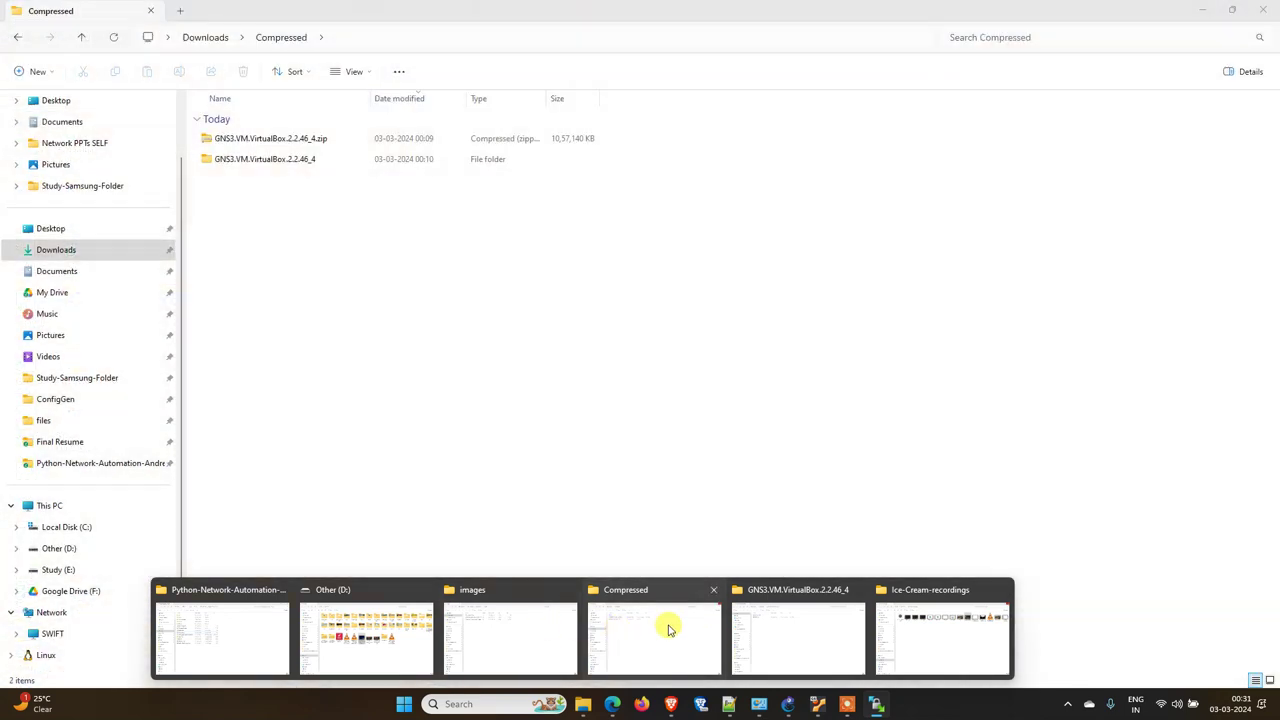
click(669, 628)
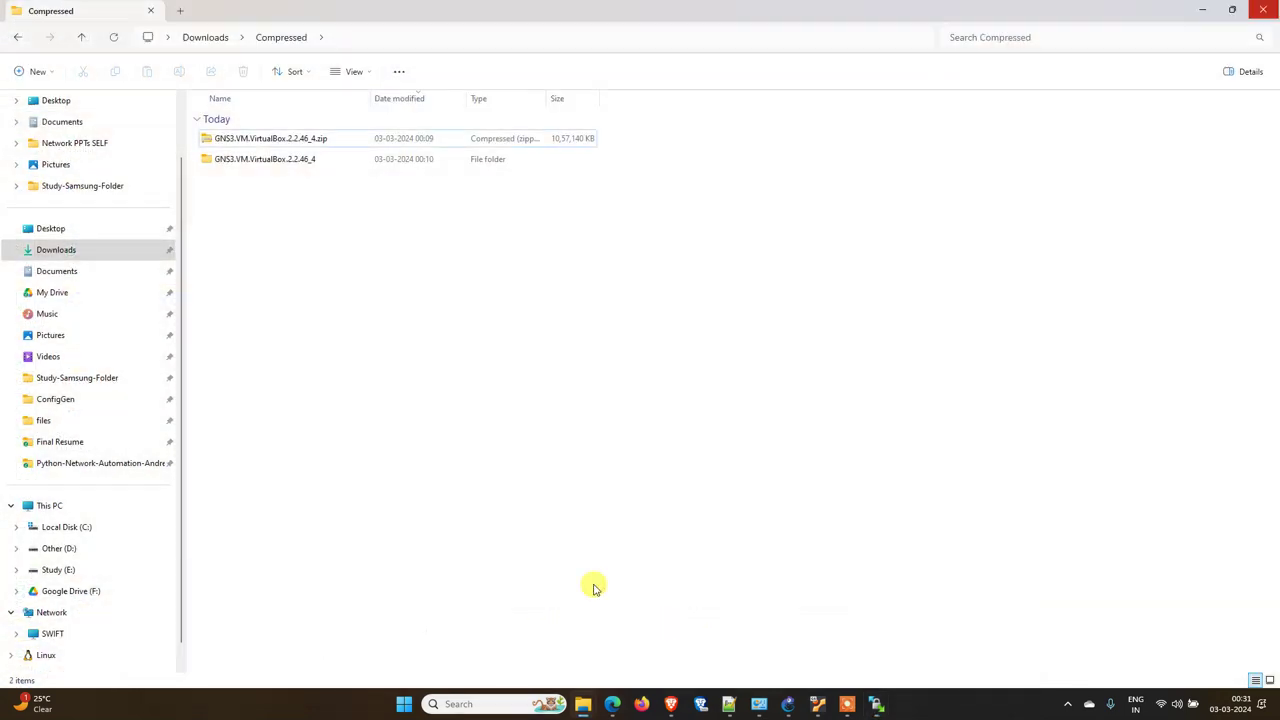
click(50, 273)
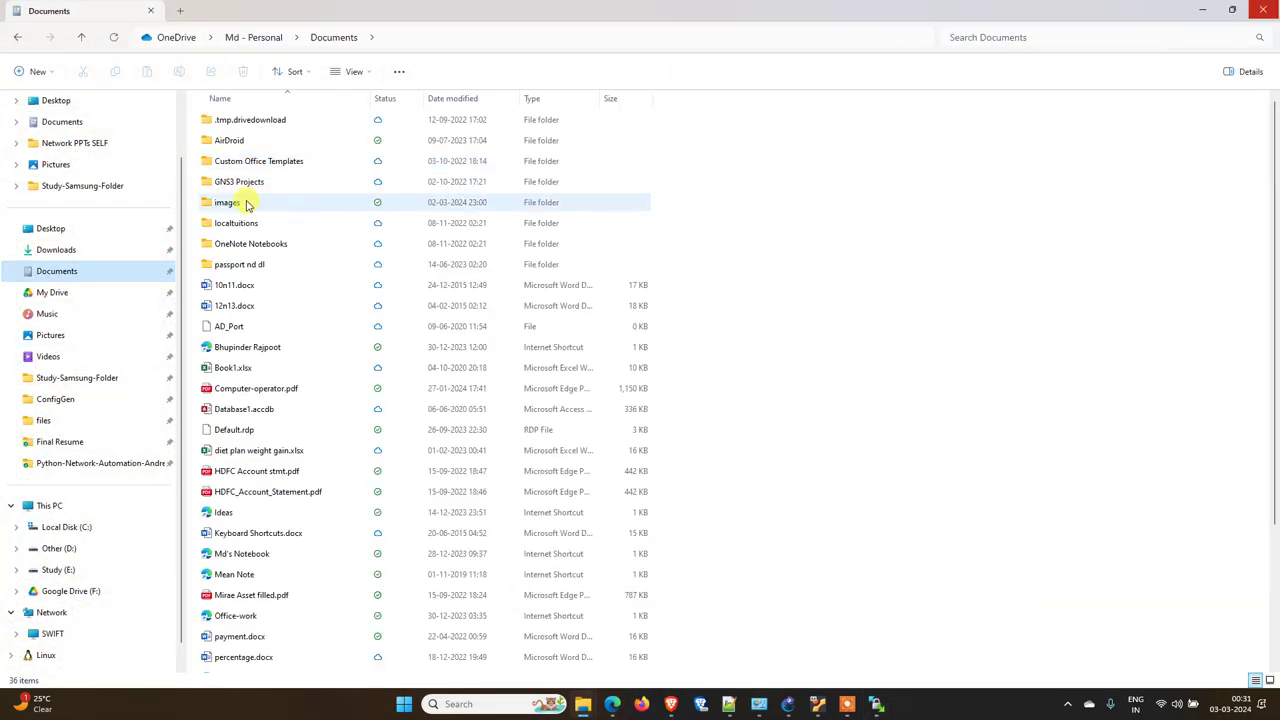
click(245, 202)
double_click(245, 202)
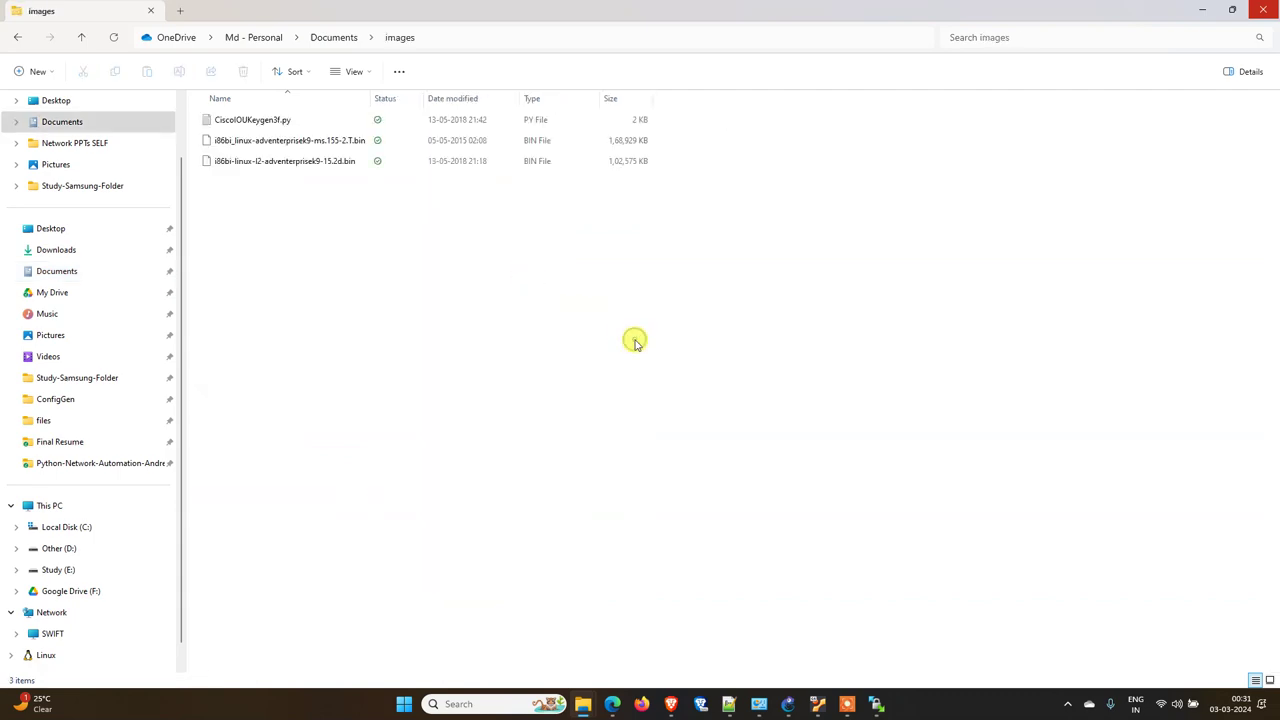
key(alt+d)
key(ctrl+c)
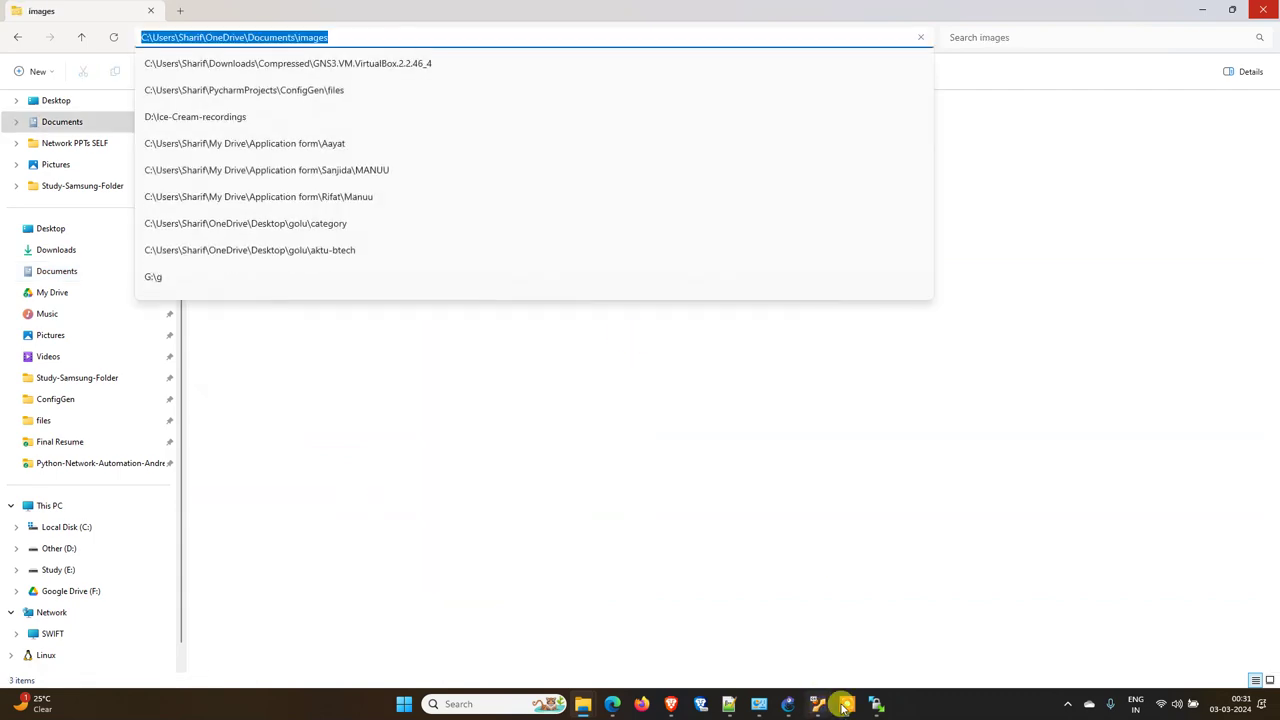
click(875, 706)
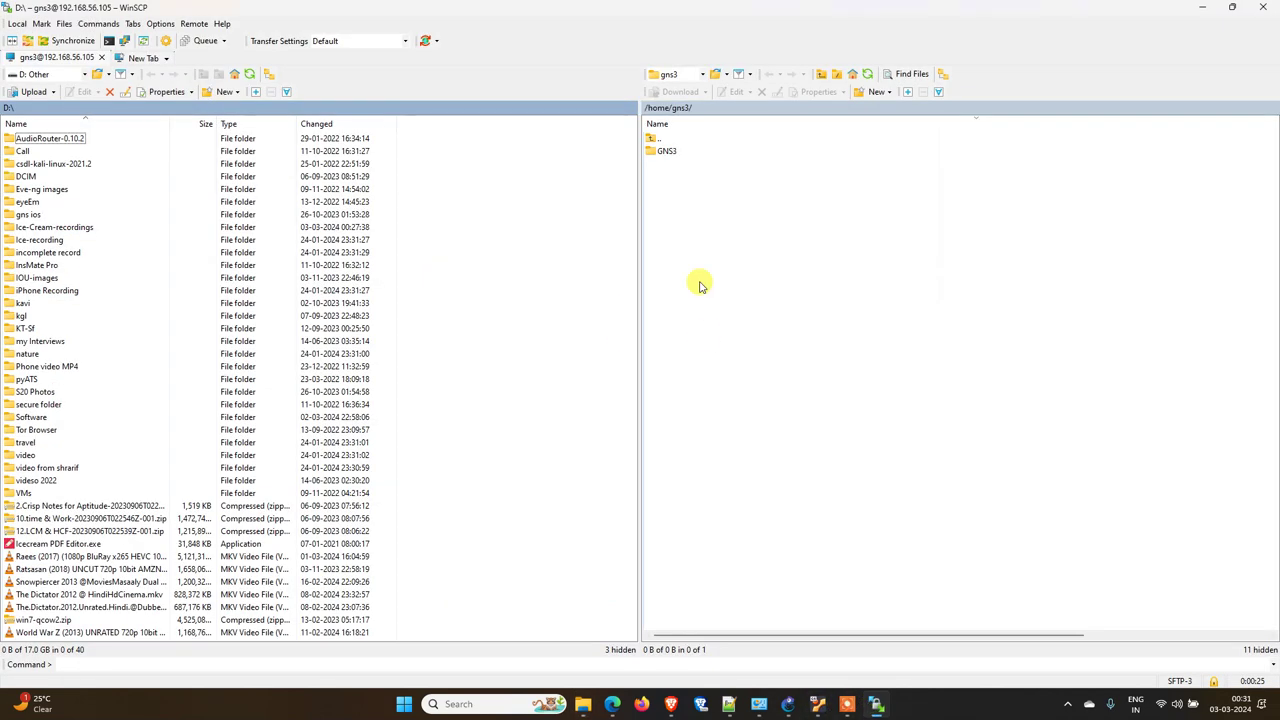
Open the Documents\images directory in the local file pane using the copied path
click(108, 78)
click(108, 78)
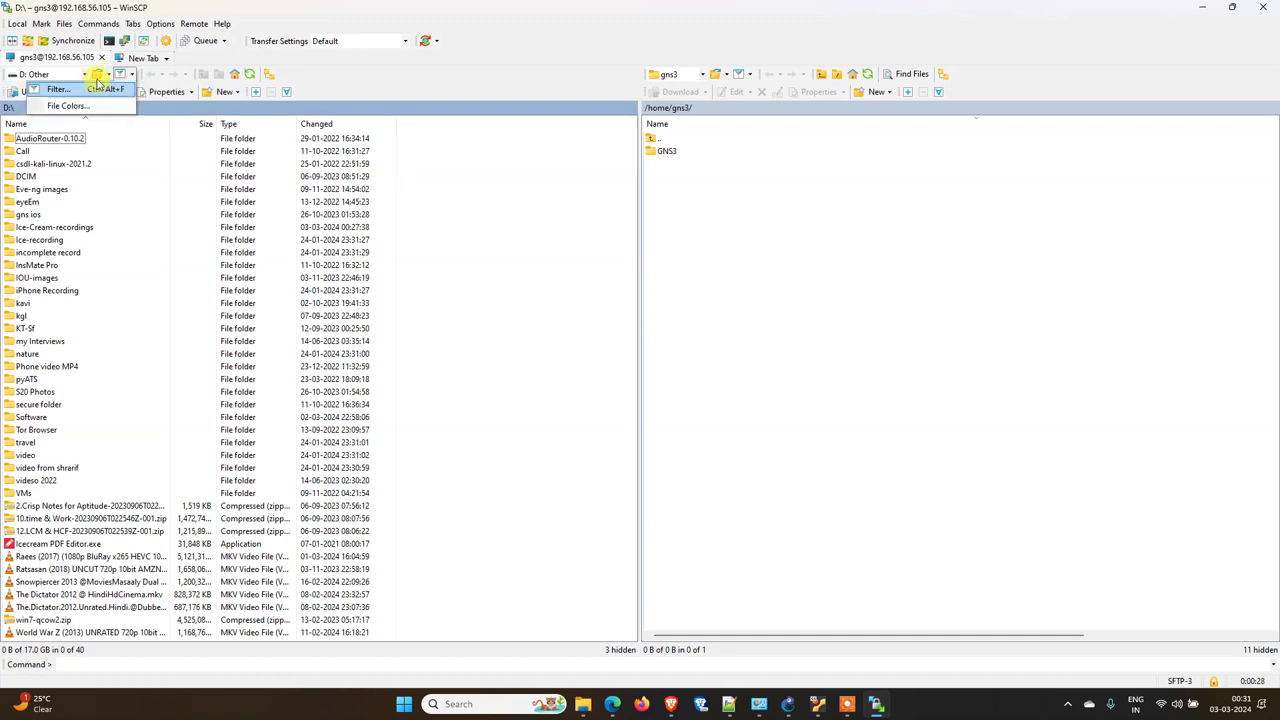
click(109, 78)
click(112, 90)
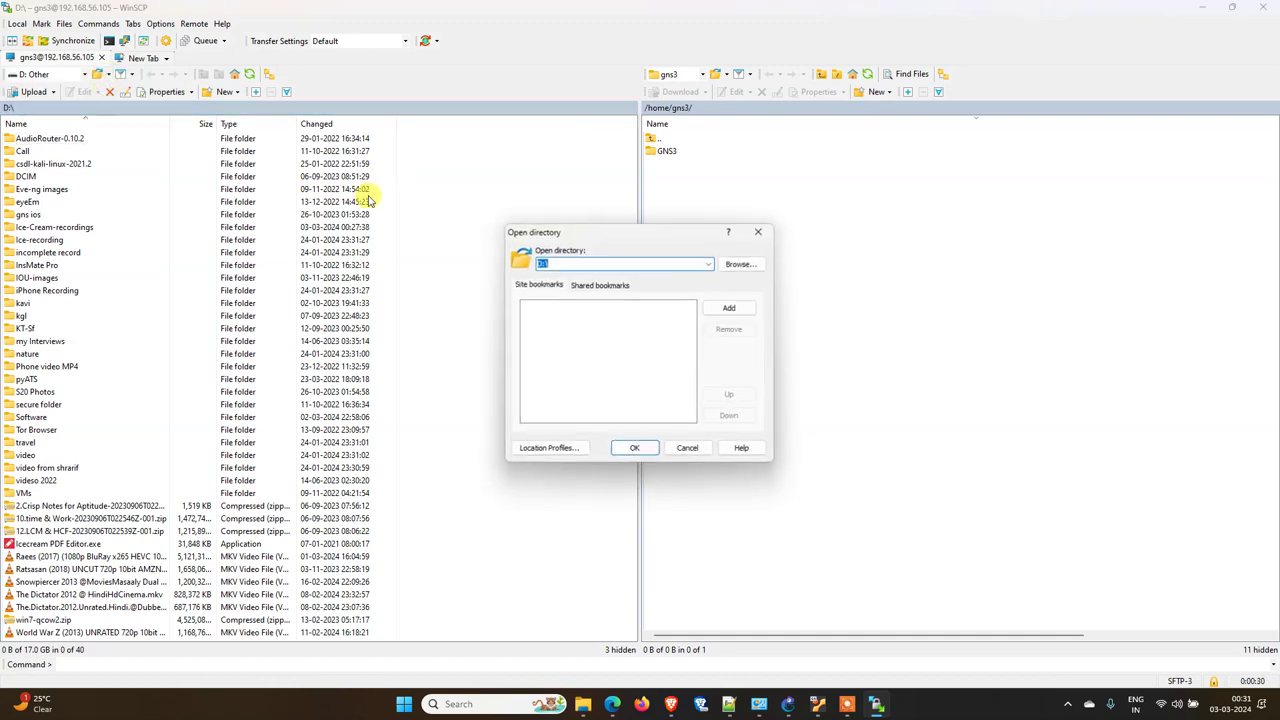
key(ctrl+v)
key(Return)
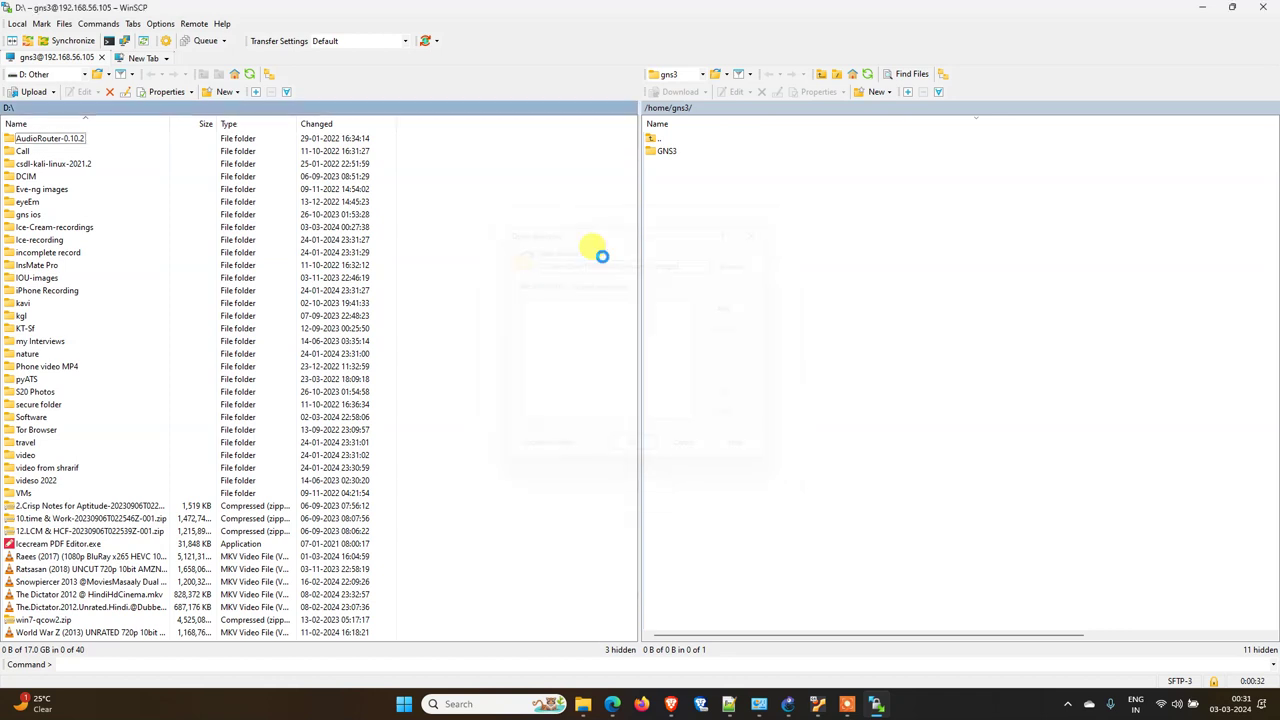
Go up to the remote root directory and open /opt/gns3/images
click(656, 141)
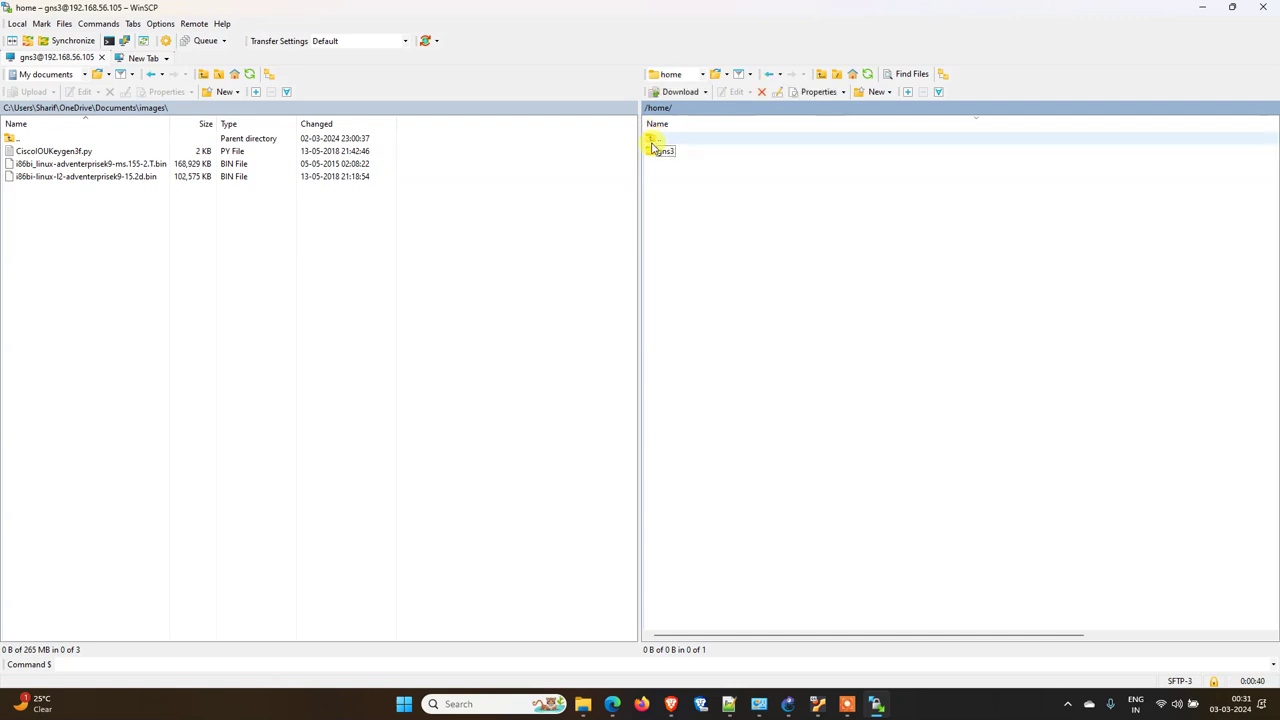
double_click(651, 140)
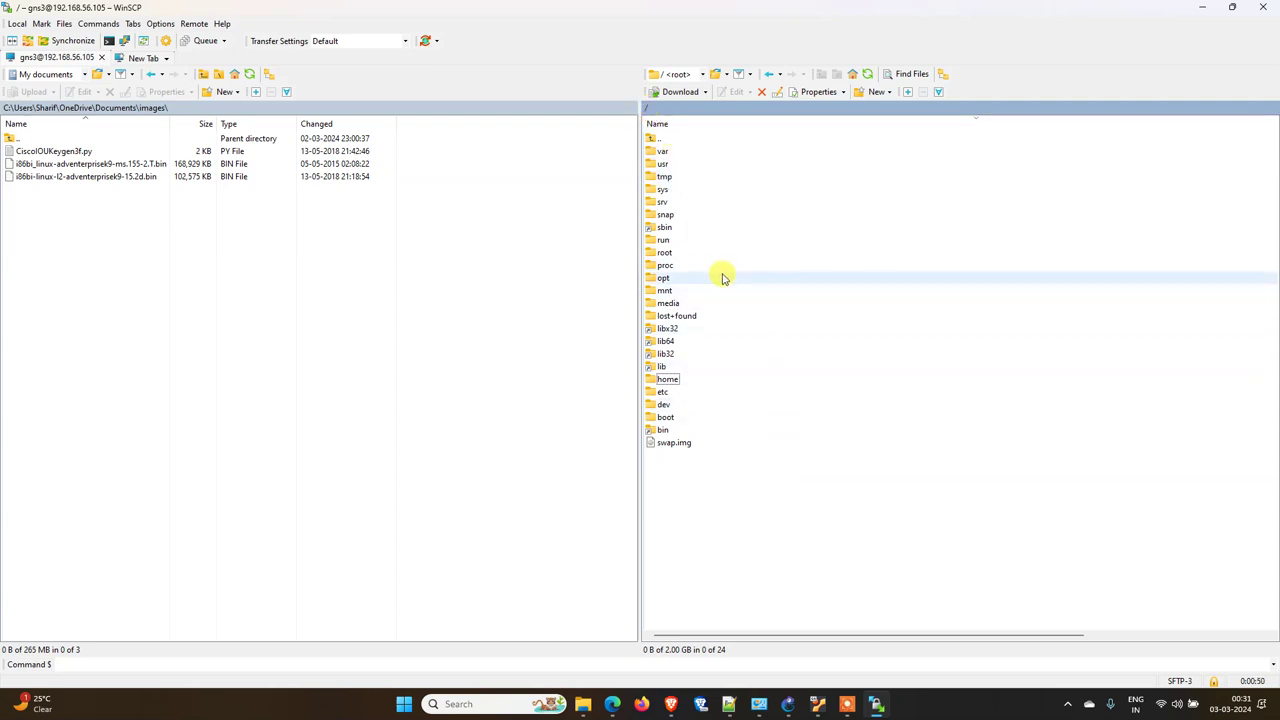
double_click(667, 280)
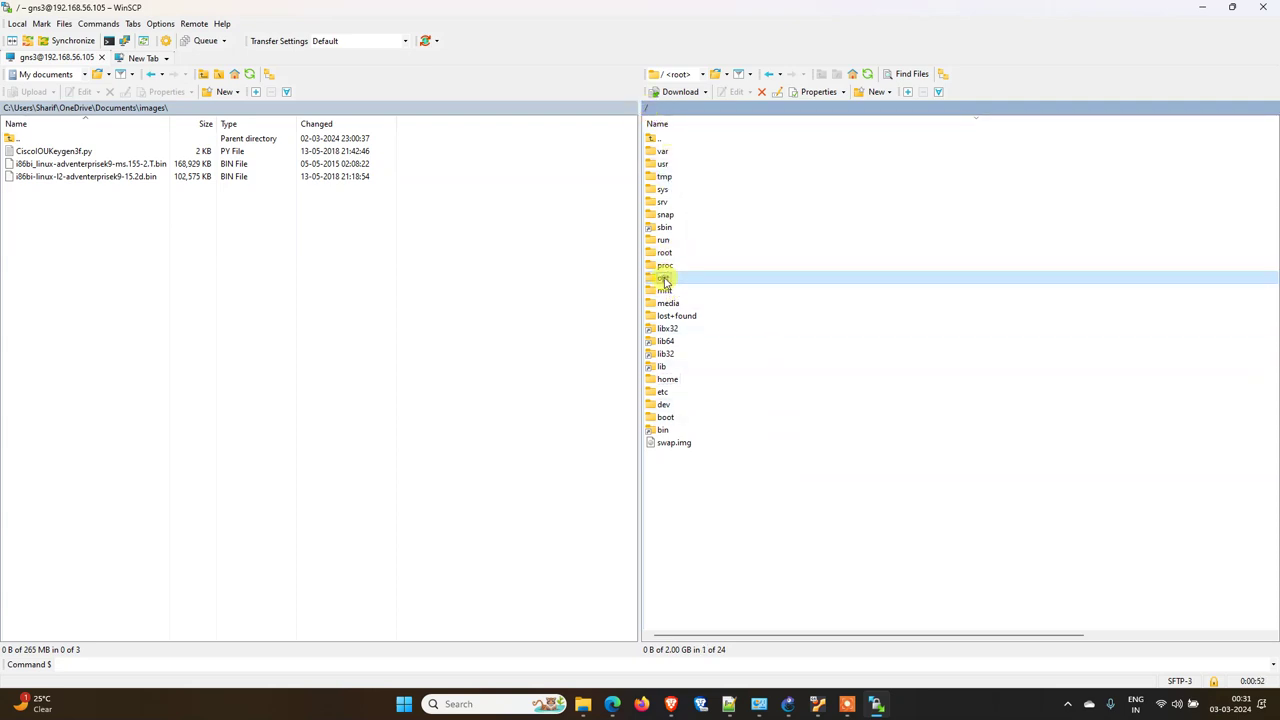
double_click(665, 164)
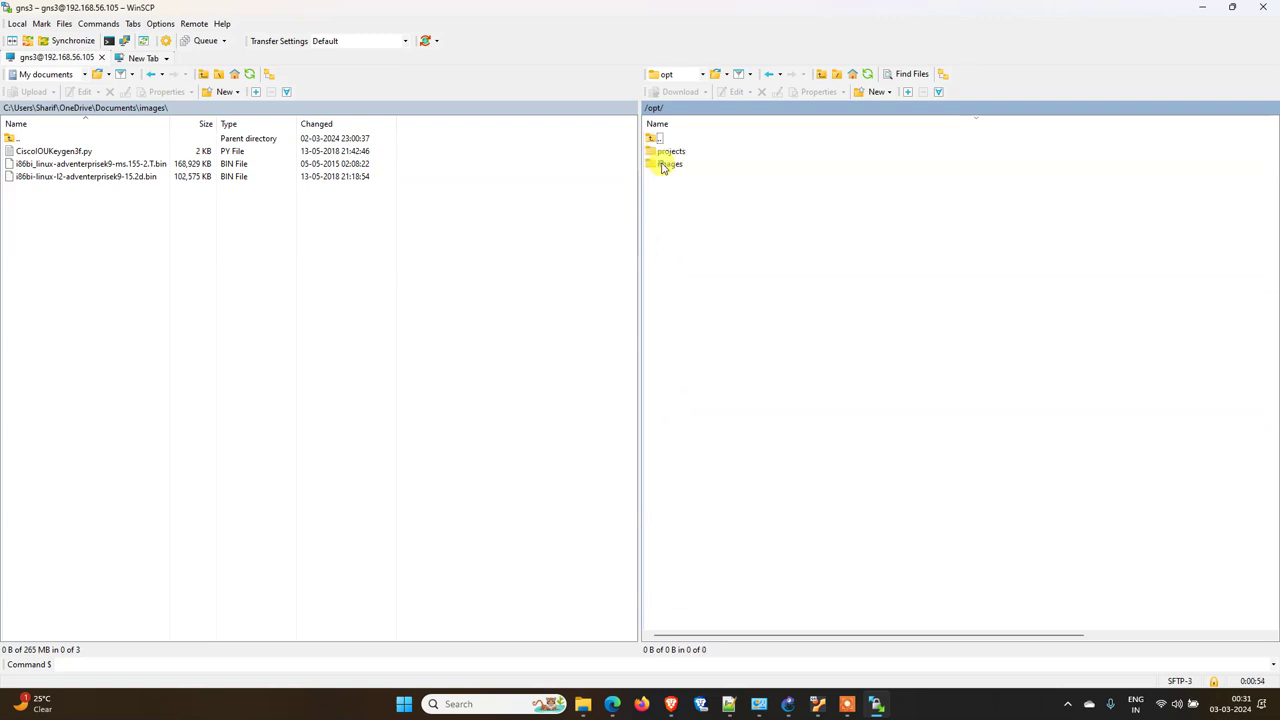
double_click(664, 166)
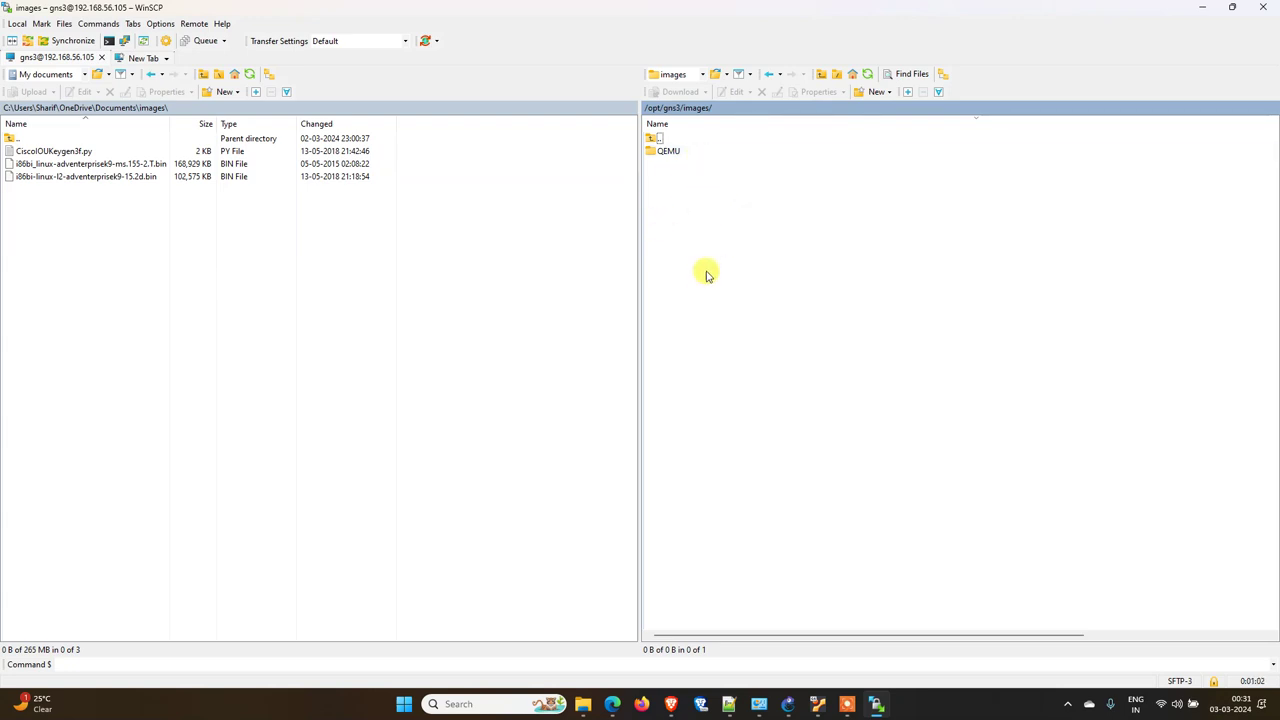
Create a remote folder named IOU inside /opt/gns3/images and open it
right_click(741, 210)
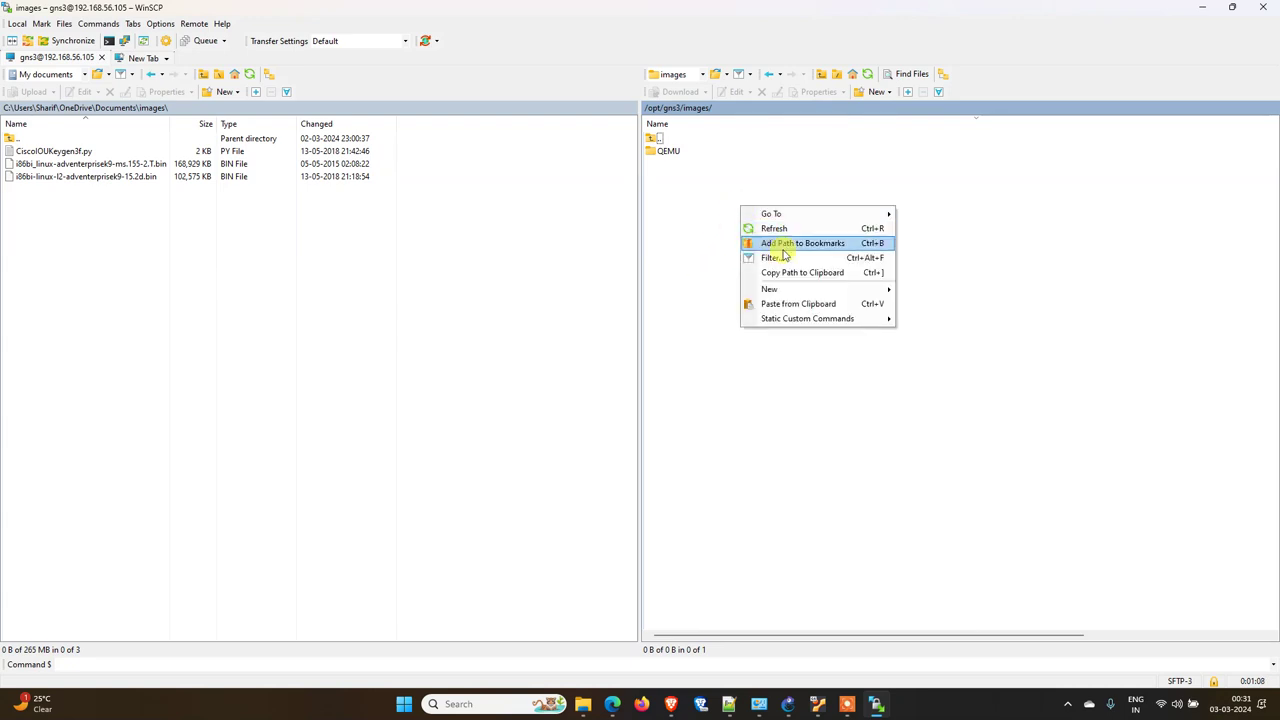
mouse_move(776, 291)
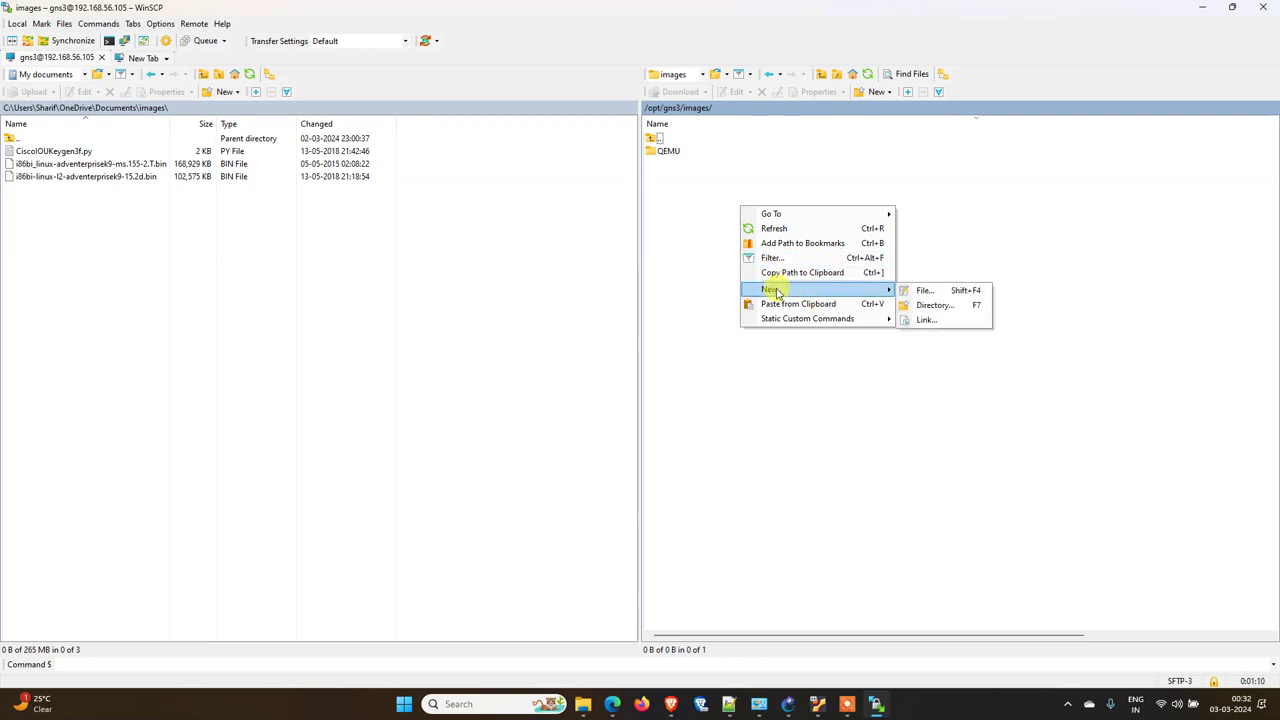
click(937, 308)
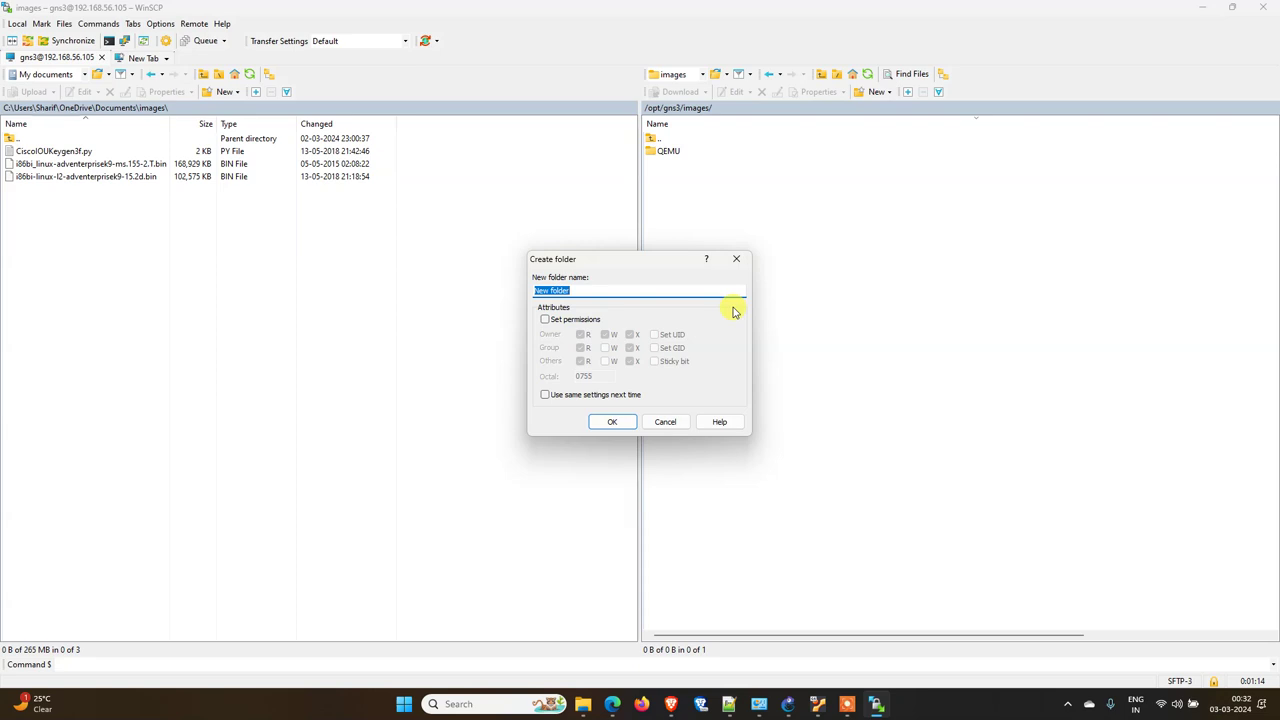
text(IOU)
click(612, 424)
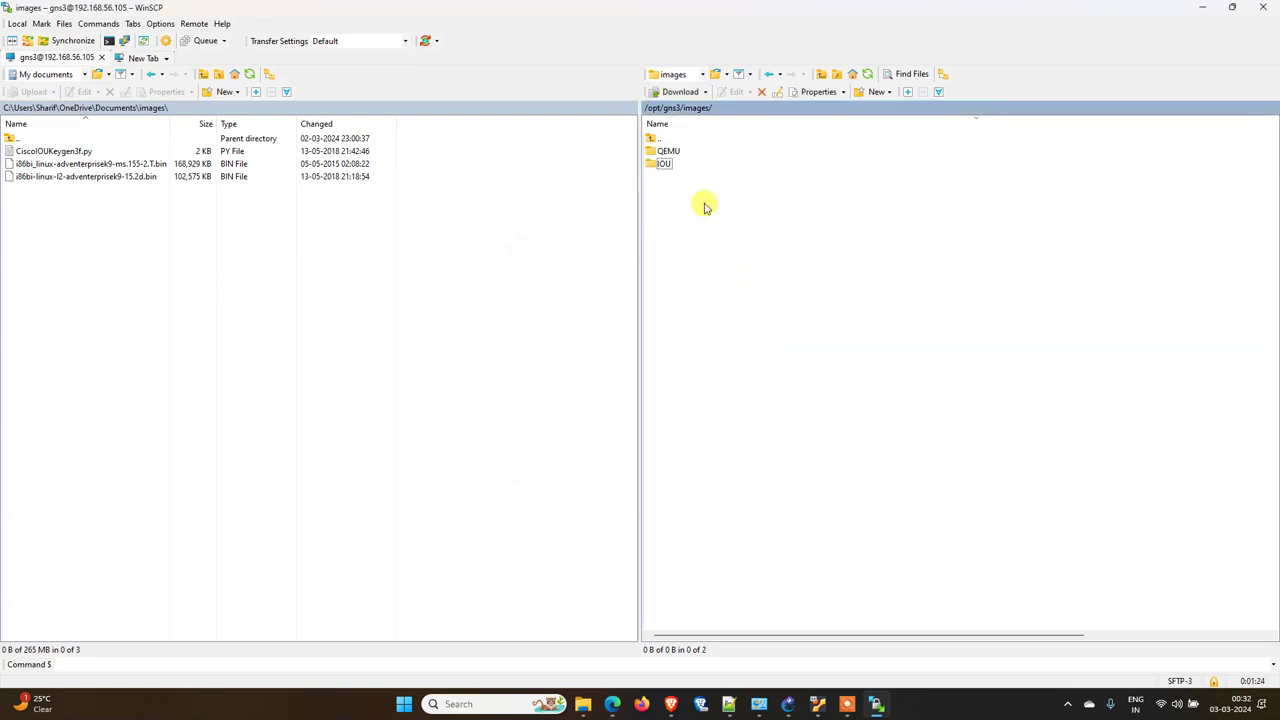
click(666, 168)
double_click(666, 168)
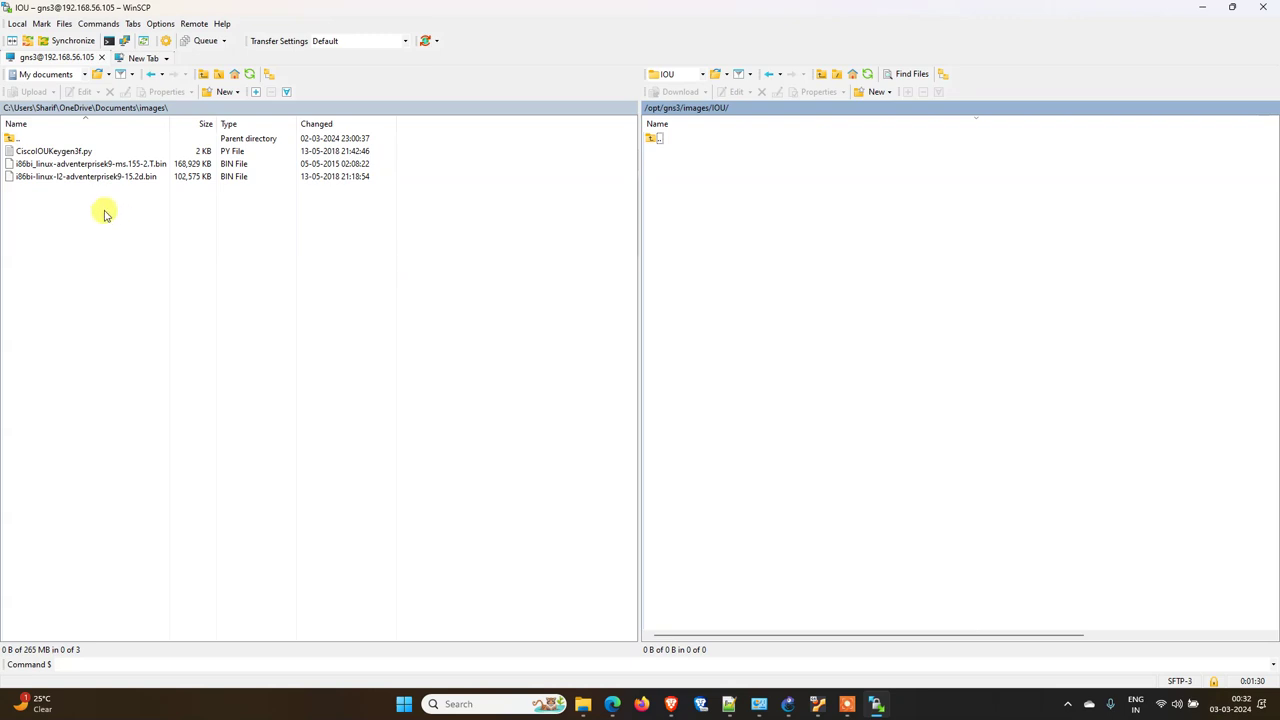
Upload CiscoIOUKeygen3f.py and both i86bi .bin images to /opt/gns3/images/IOU
click(53, 190)
key(ctrl+a)
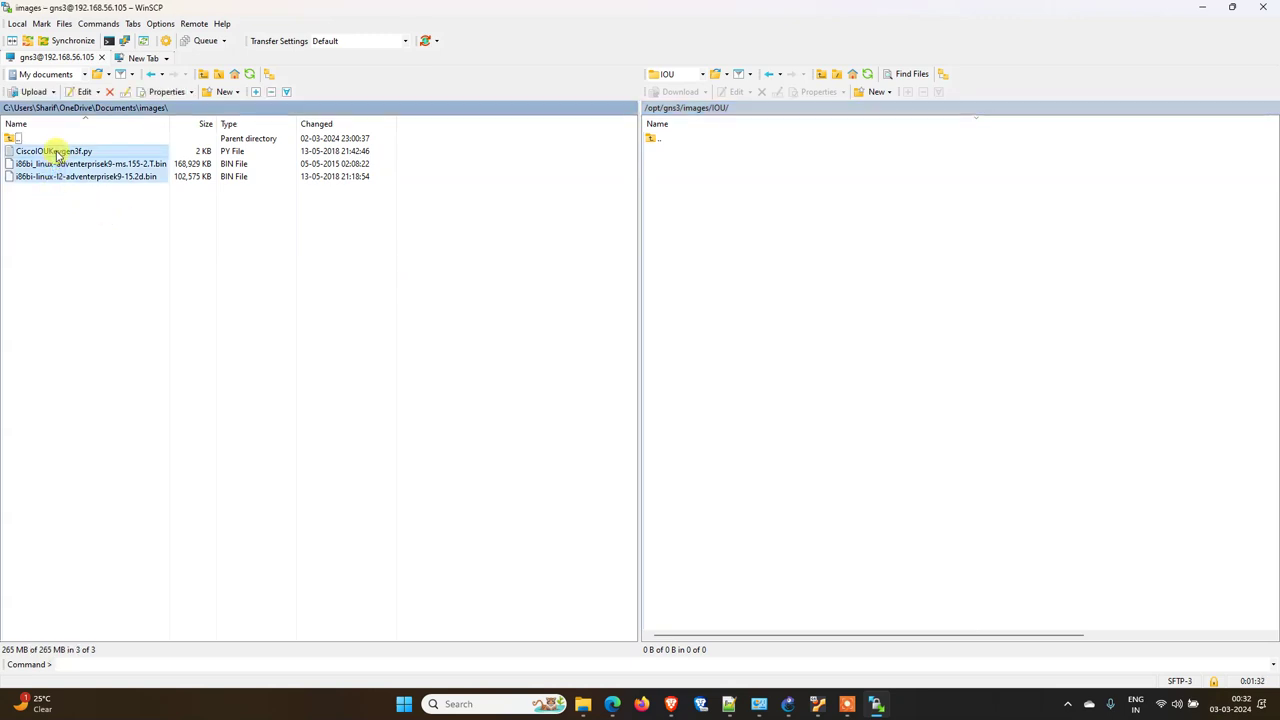
right_click(54, 151)
click(88, 188)
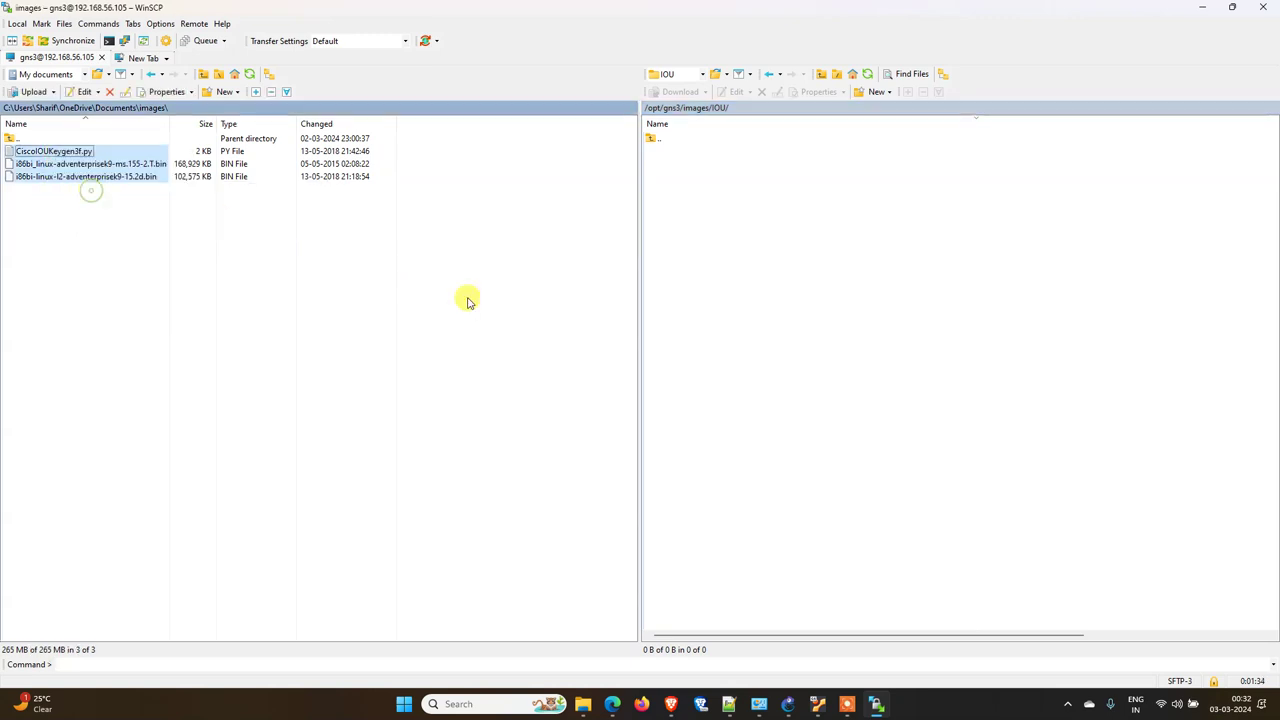
click(667, 389)
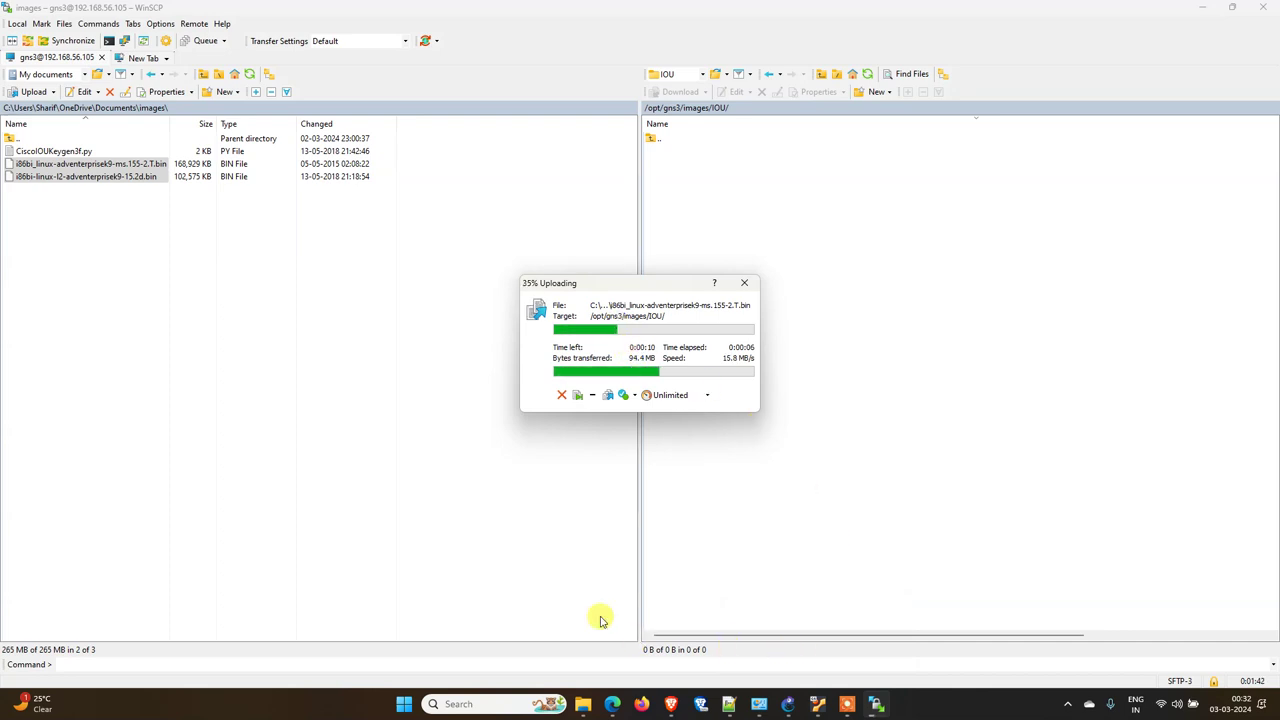
Try to launch PuTTY from the Windows search
key(super)
text(utt)
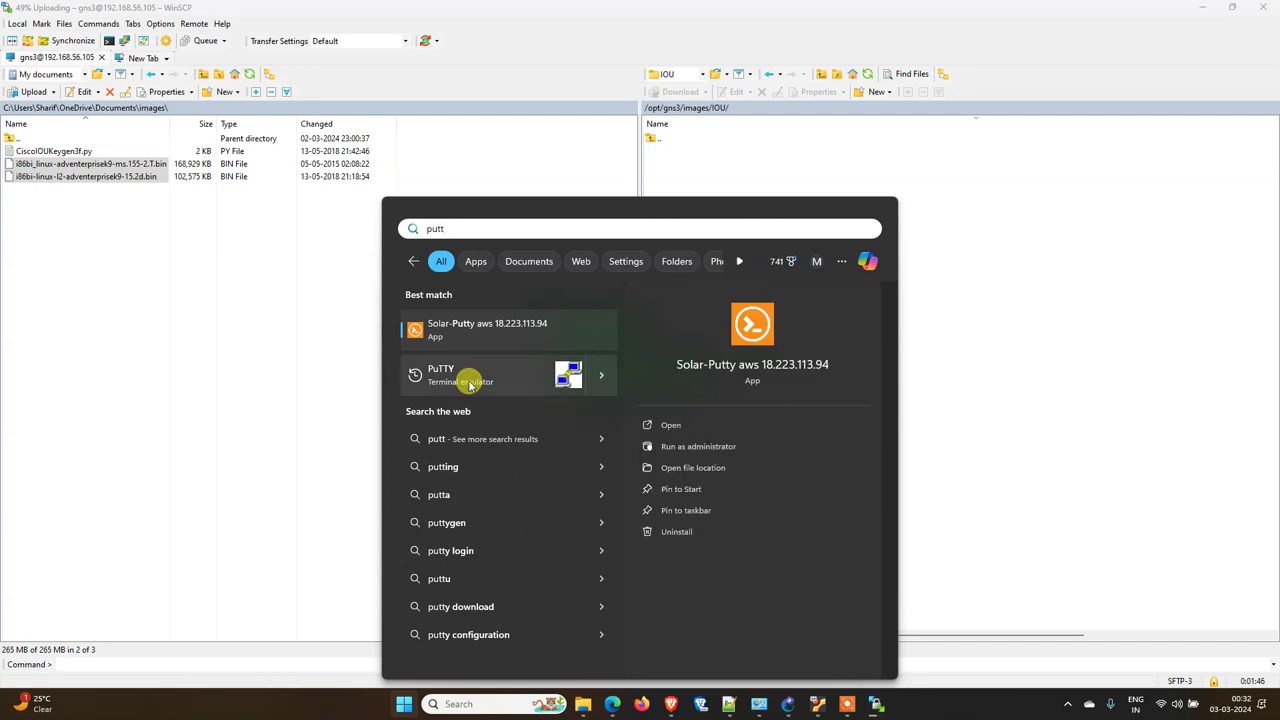
click(470, 385)
key(super)
text(pu)
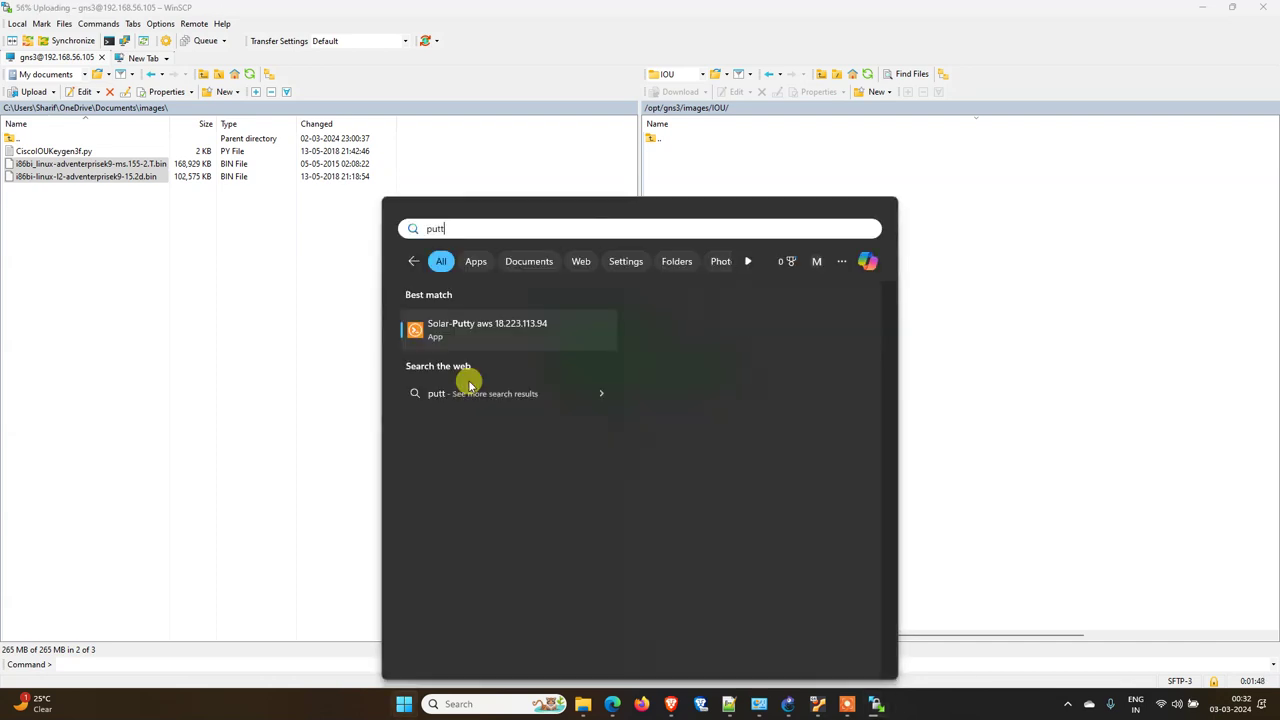
click(460, 383)
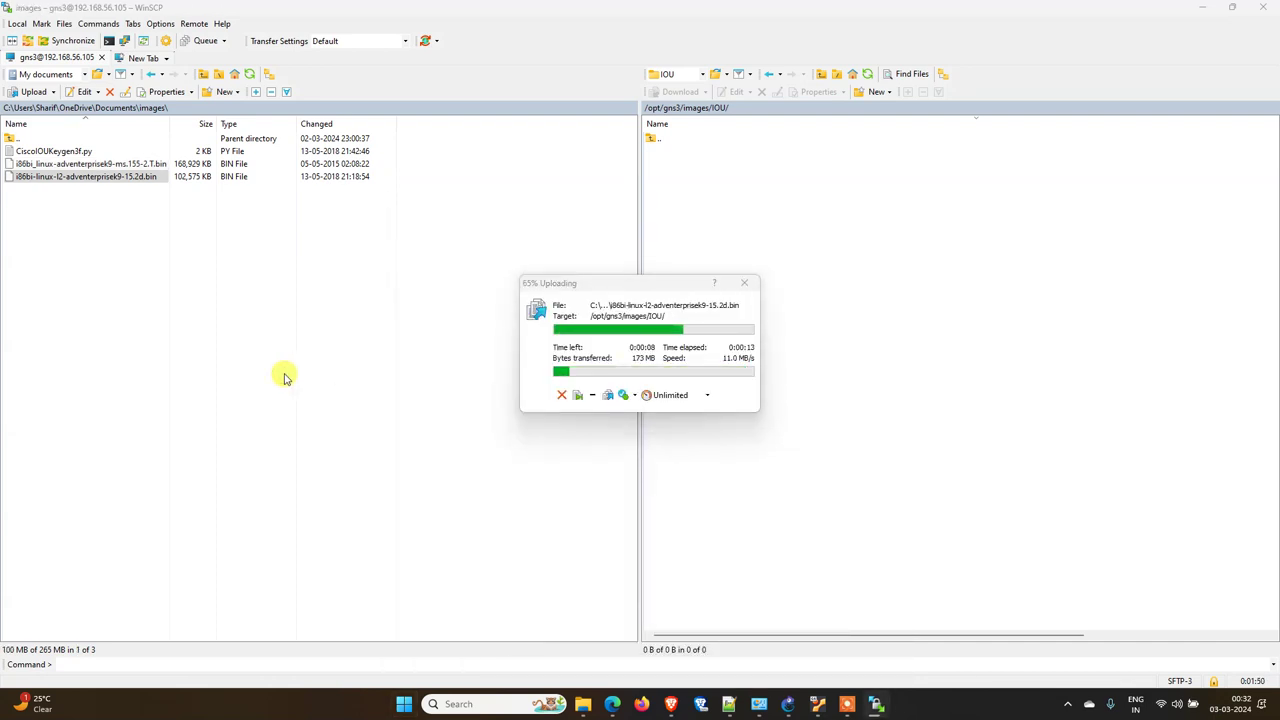
key(super+r)
key(Return)
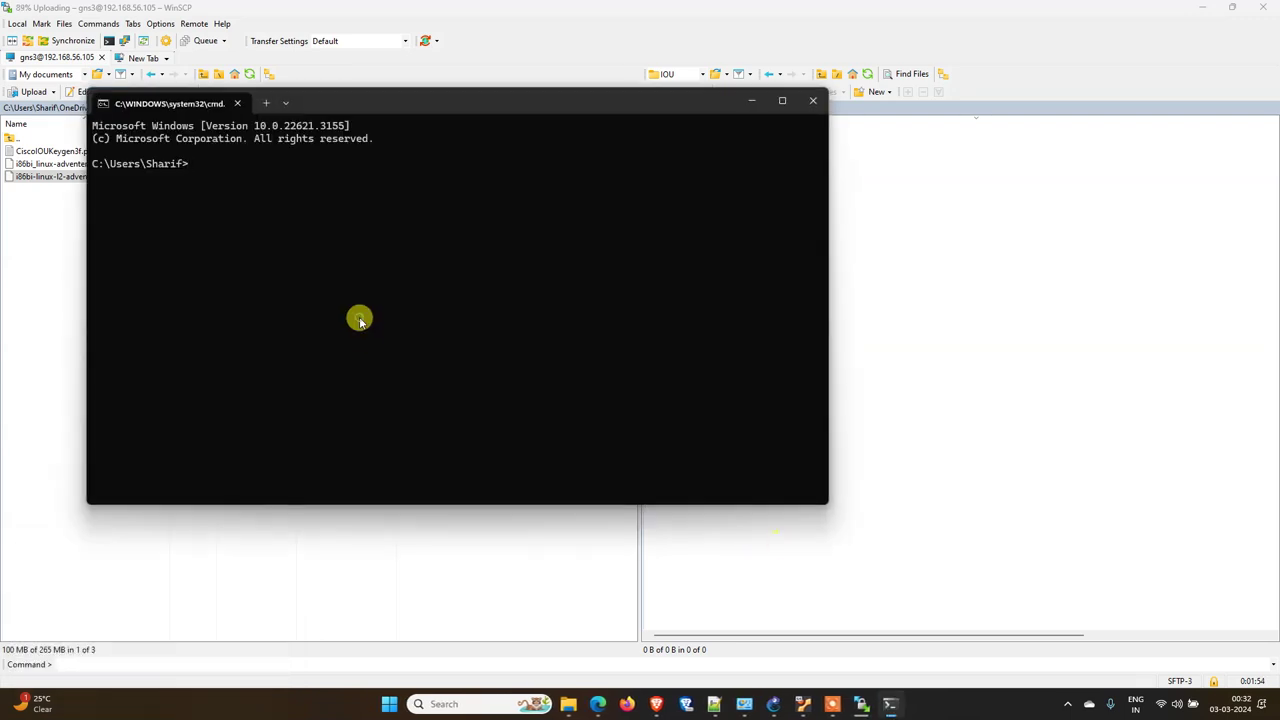
text(ssh gns)
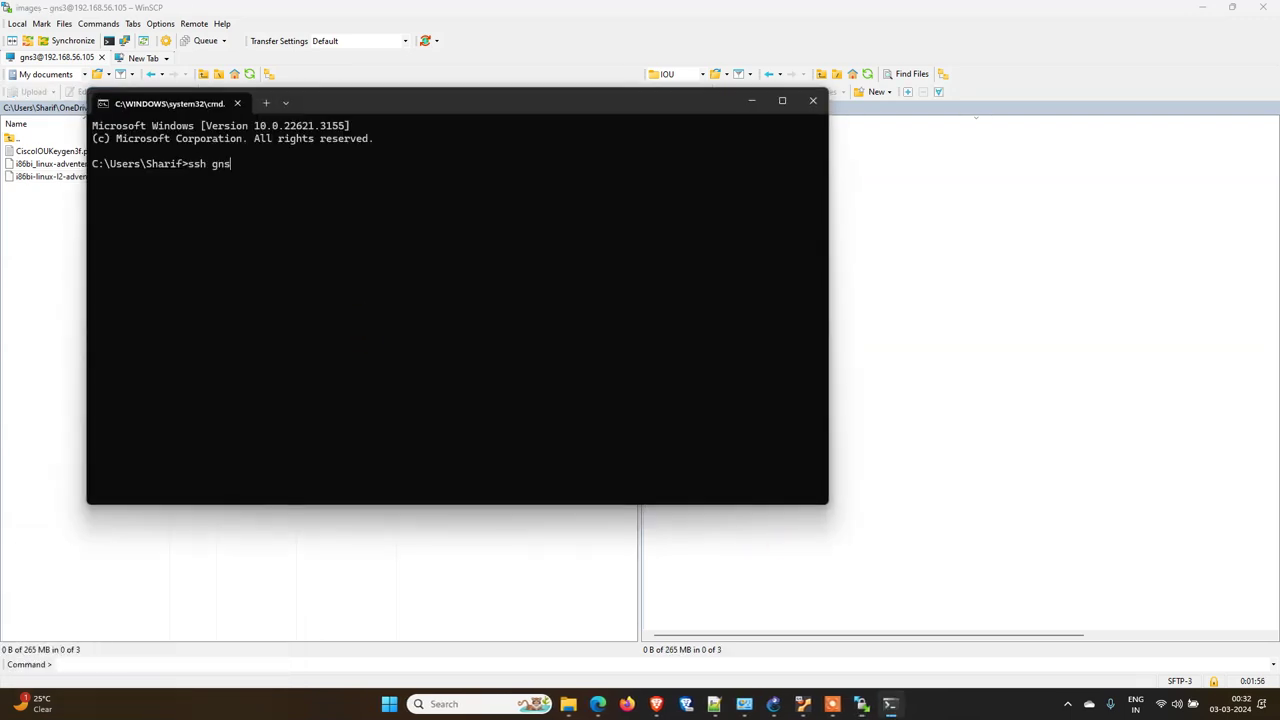
text(@192.168.56.105)
key(Return)
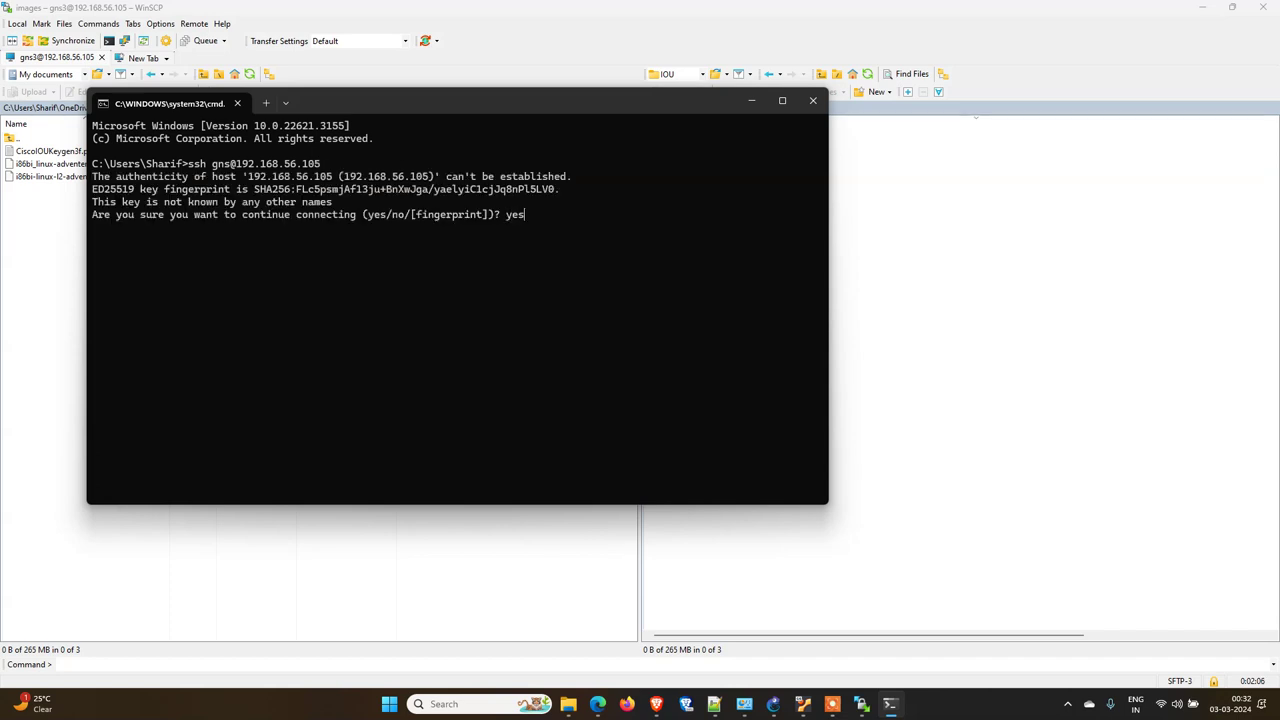
text(yes)
key(Return)
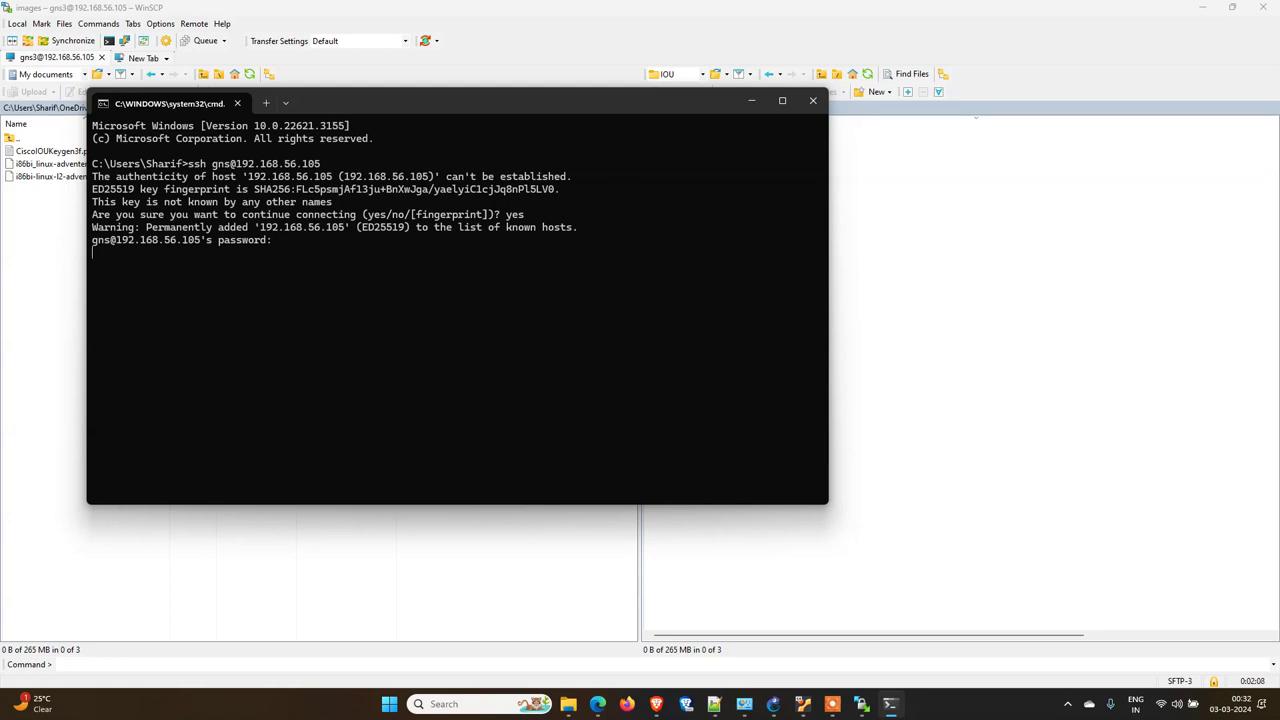
key(Return)
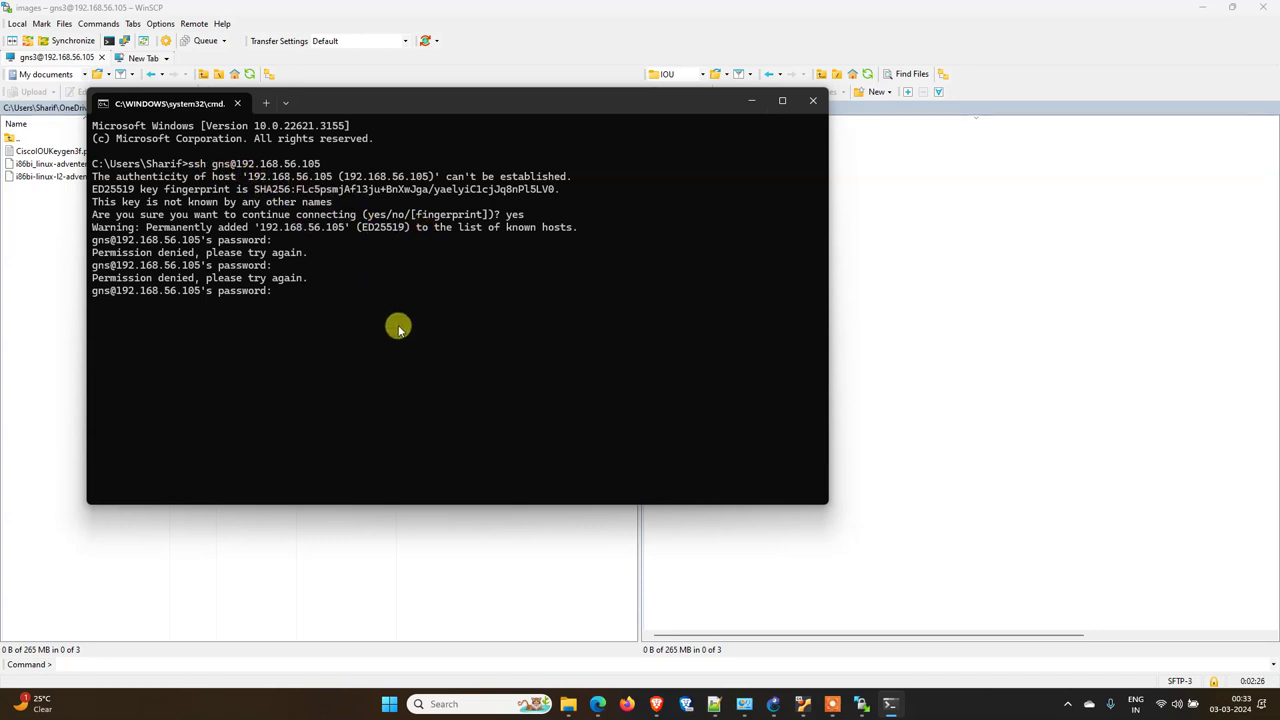
key(ctrl+c)
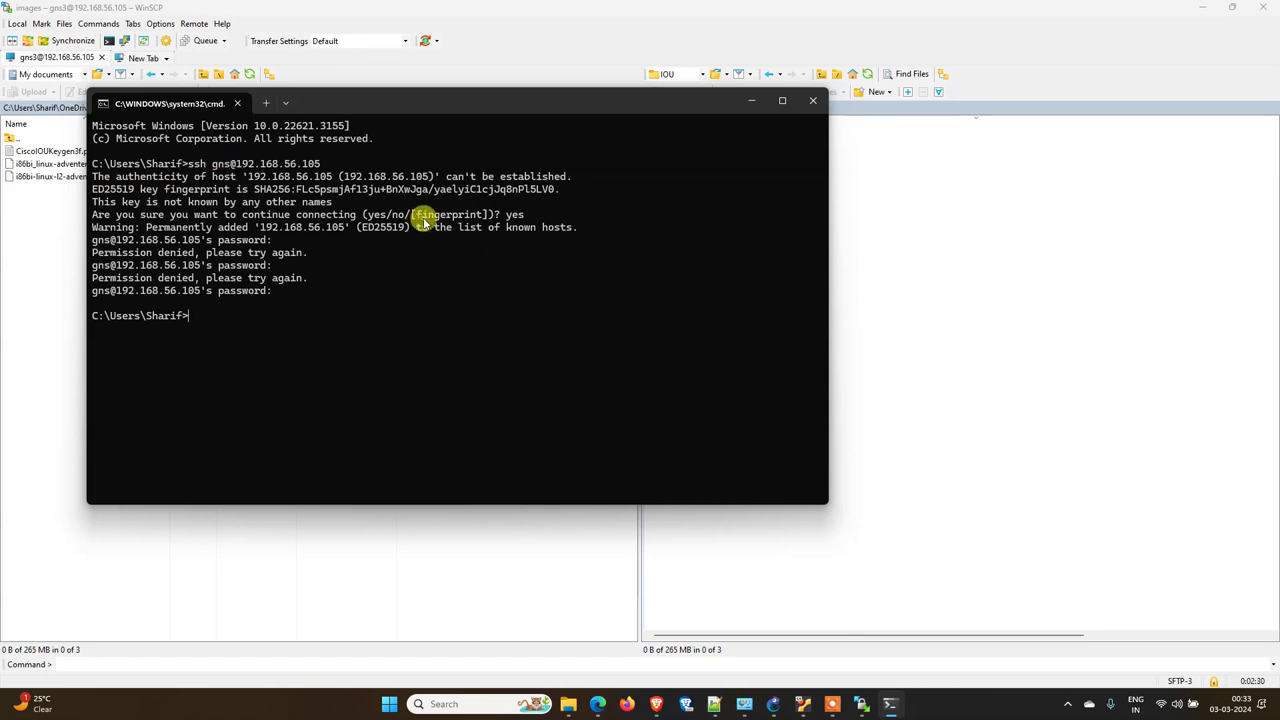
key(Up)
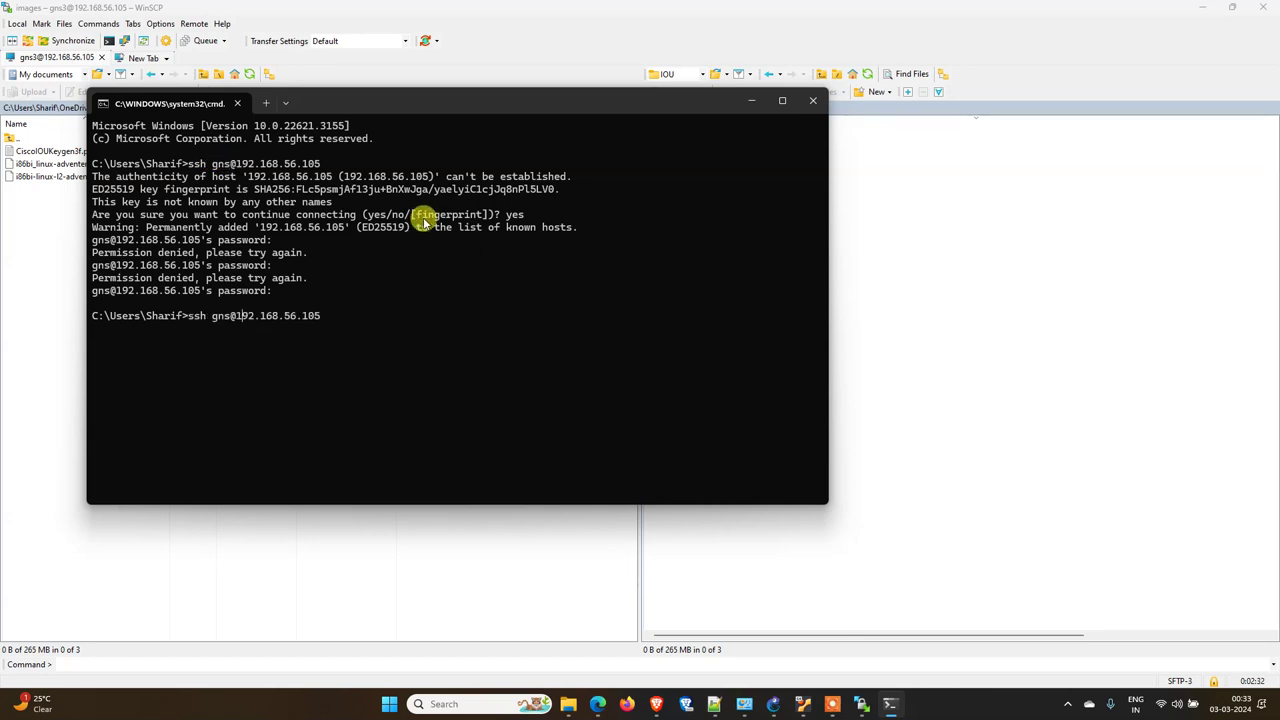
text(3)
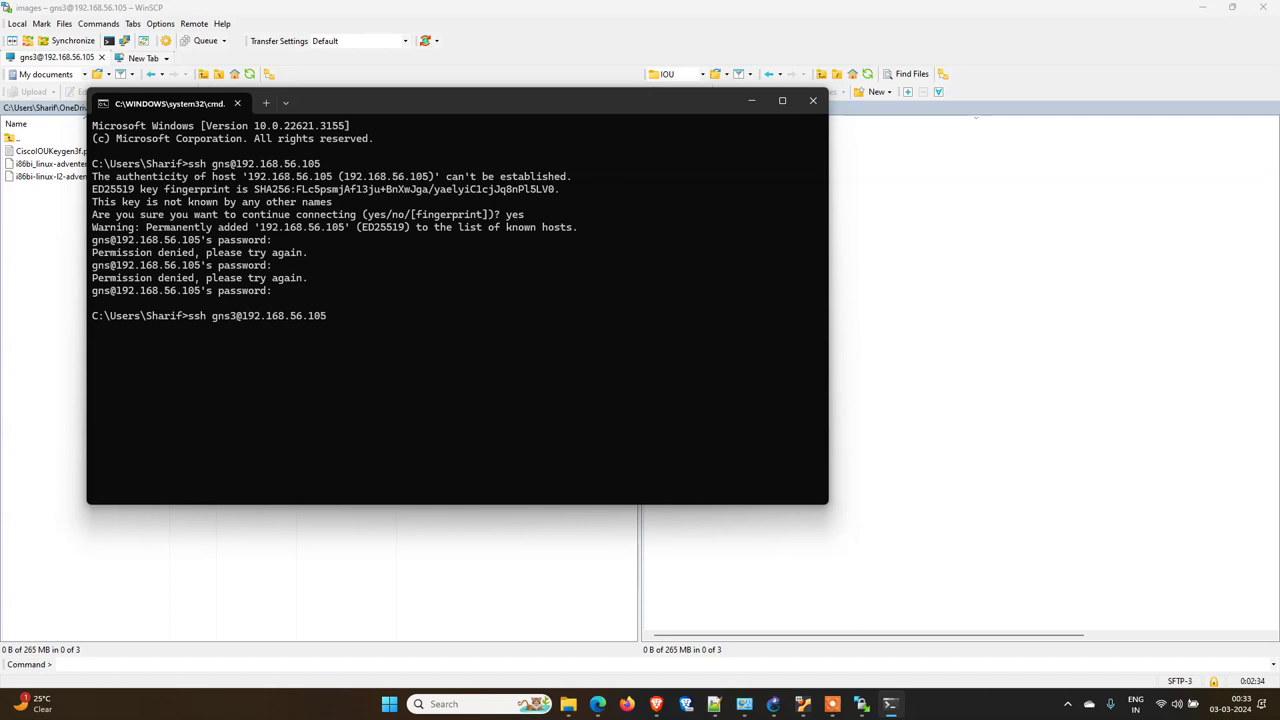
key(Return)
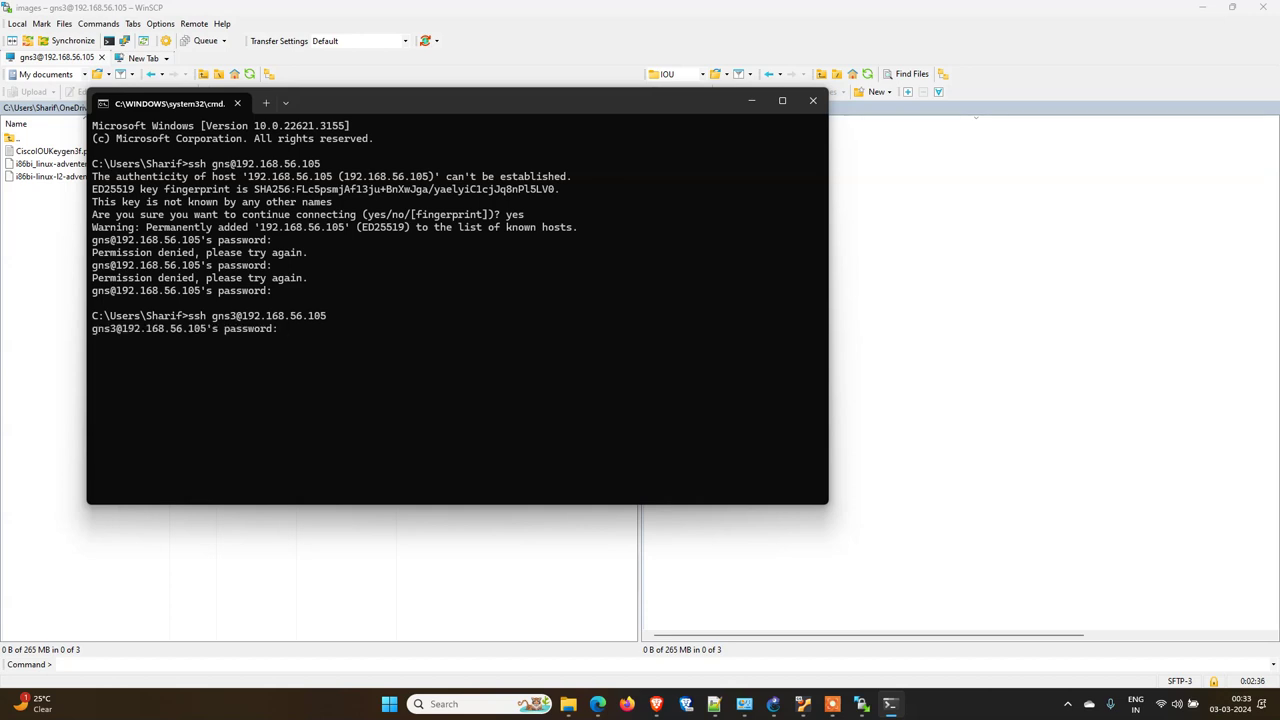
key(Return)
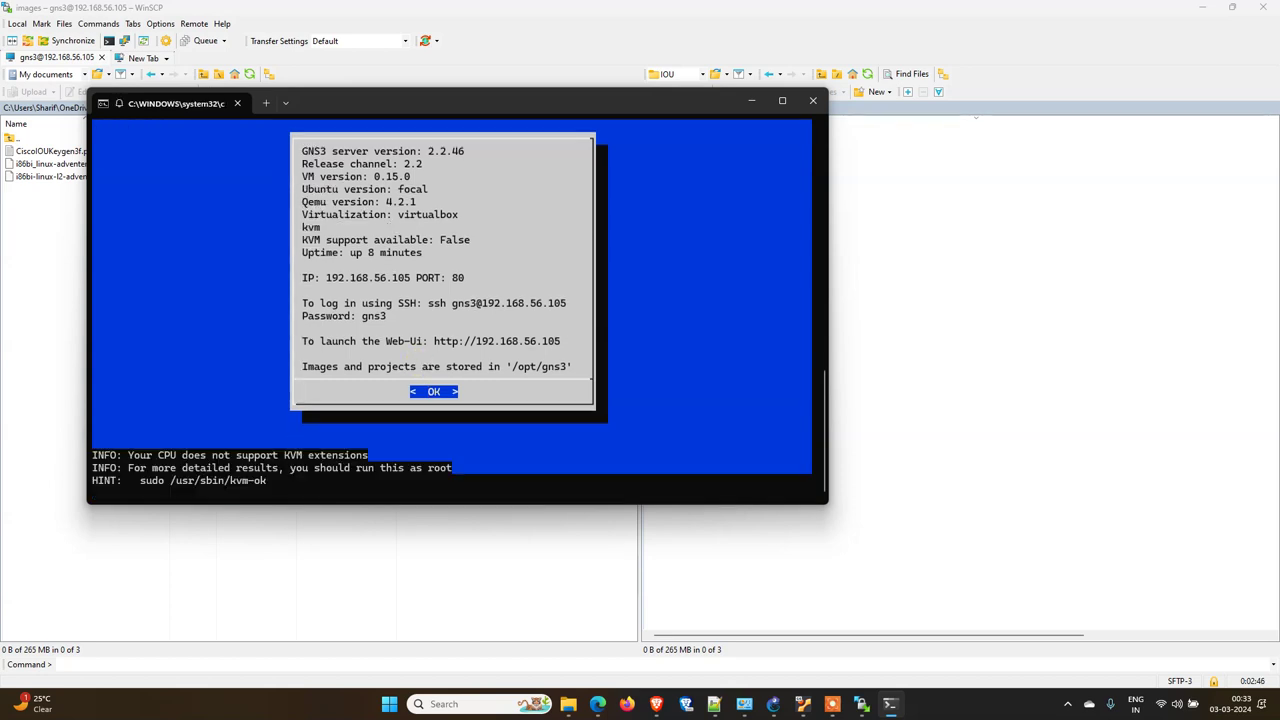
key(Return)
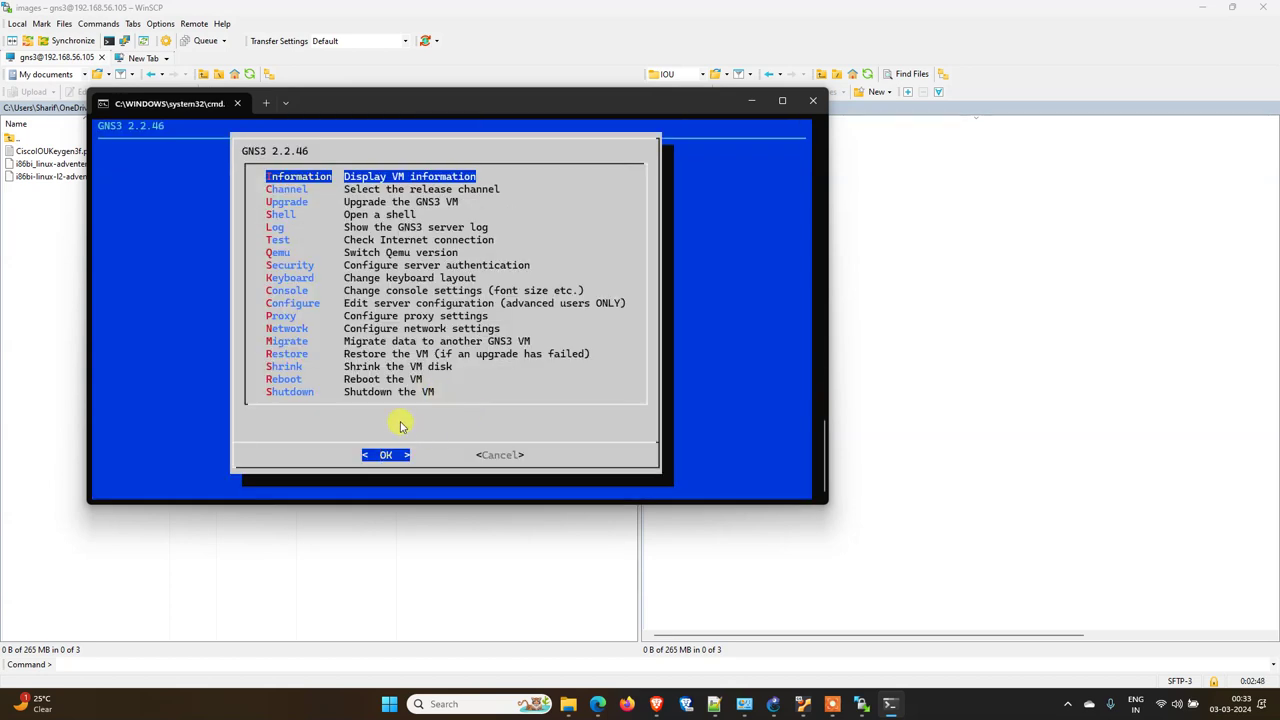
Examine the options in the GNS3 VM menu, from VM information through to shutdown
key(Down)
key(Down)
key(Down)
key(Down)
key(Down)
key(Down)
key(Down)
key(Down)
key(Down)
key(Down)
key(Down)
key(Down)
key(Down)
key(Down)
key(Down)
key(Down)
key(Down)
key(Up)
key(Up)
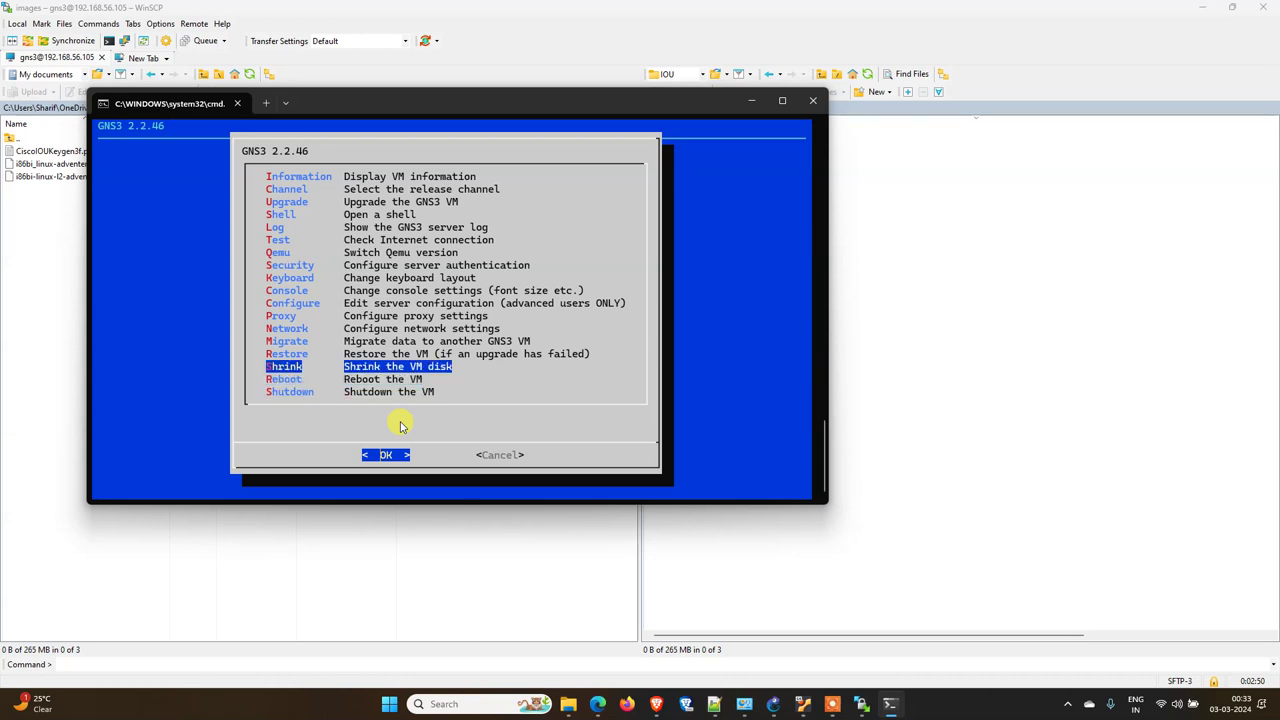
key(Up)
key(Up)
key(Up)
key(Up)
key(Up)
key(Up)
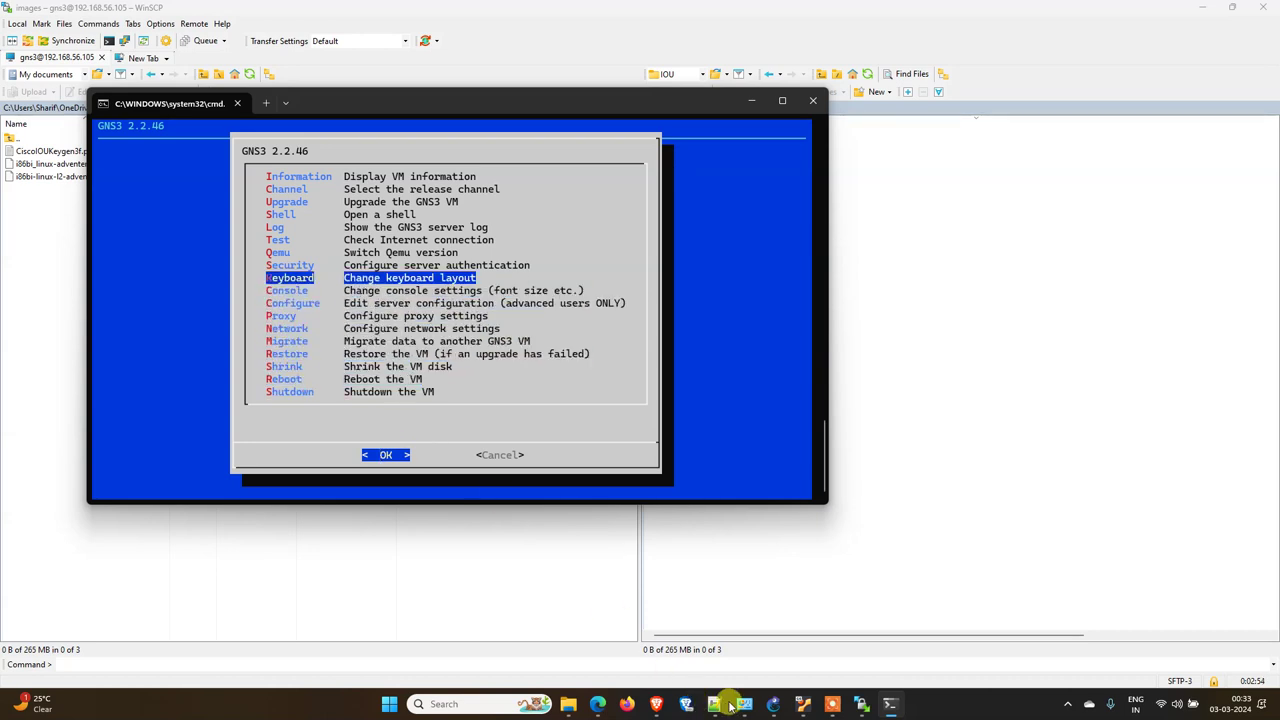
Switch to the GNS3 VM console in VirtualBox
click(803, 704)
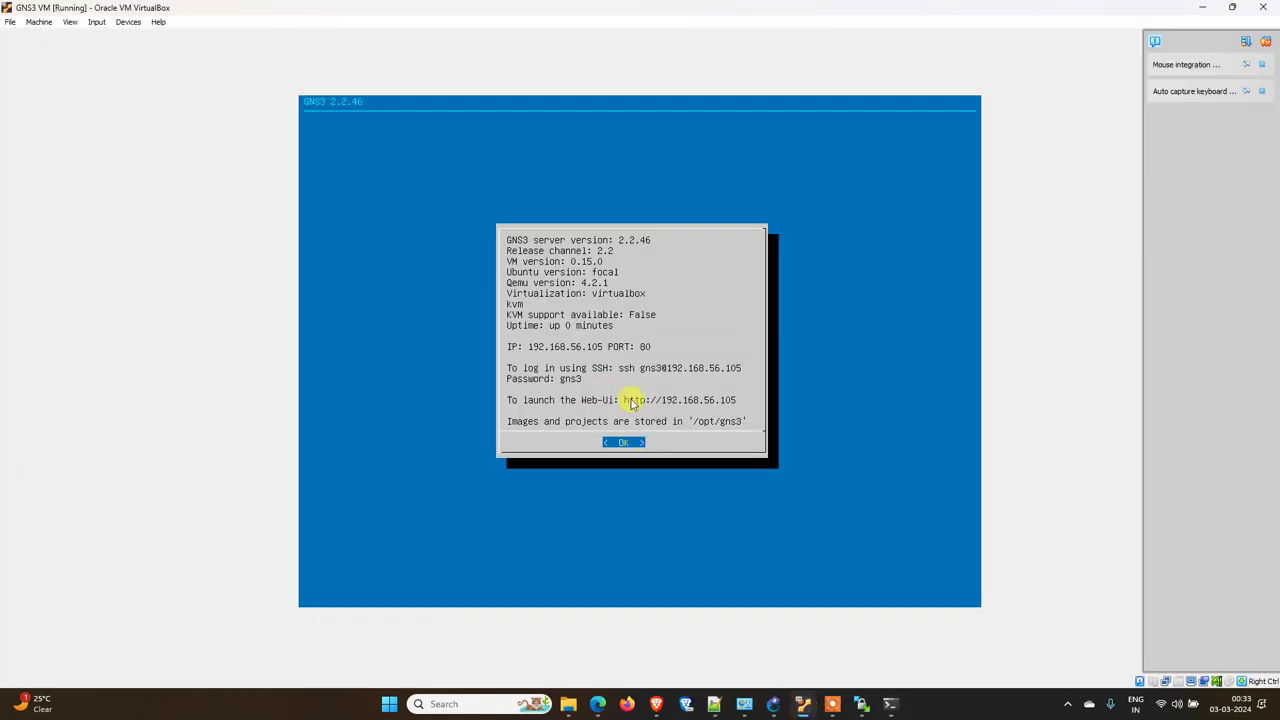